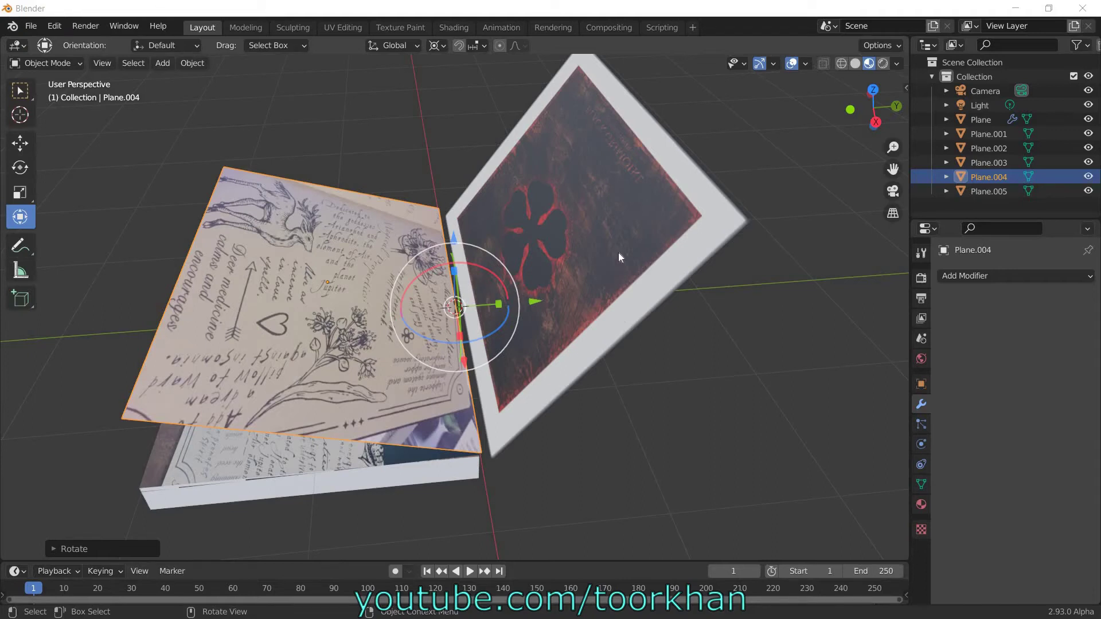
Swing the front cover plane open around X, then select the left page plane
{"action": "left_click", "coordinate": [618, 254]}
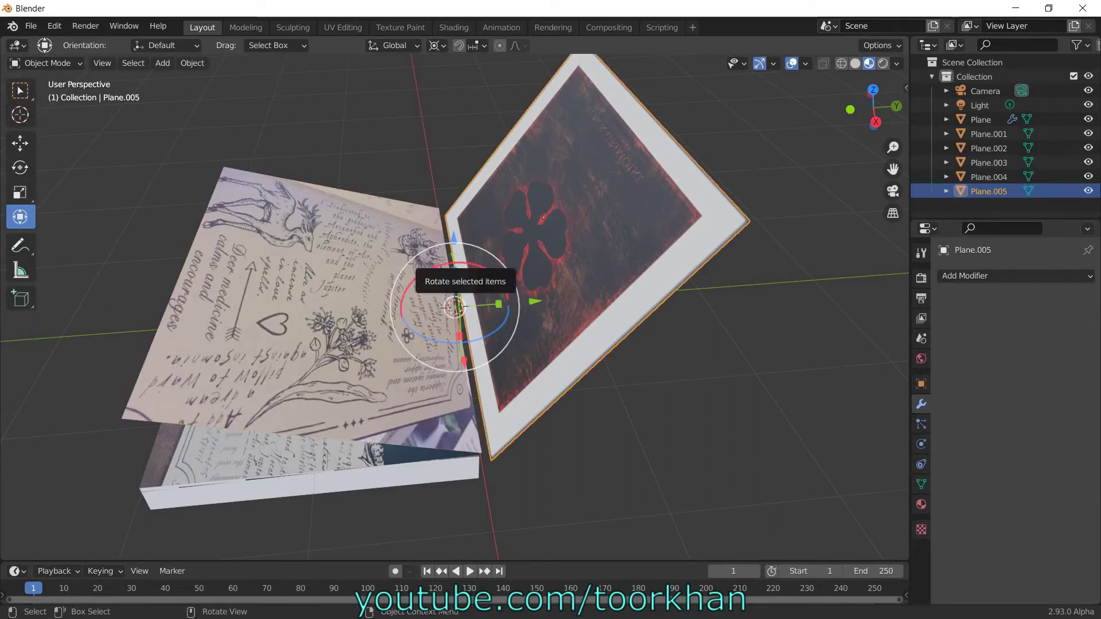
{"action": "left_click_drag", "start_coordinate": [435, 265], "coordinate": [435, 295]}
{"action": "left_click", "coordinate": [418, 277]}
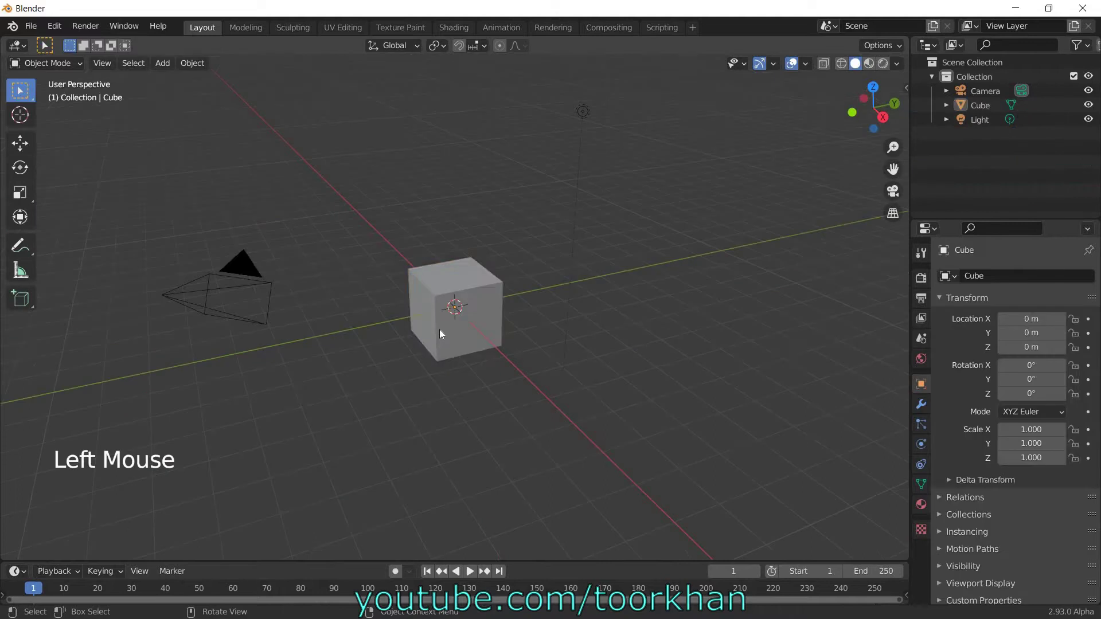
Delete the default cube and add a mesh plane at the origin
{"action": "left_click", "coordinate": [439, 333]}
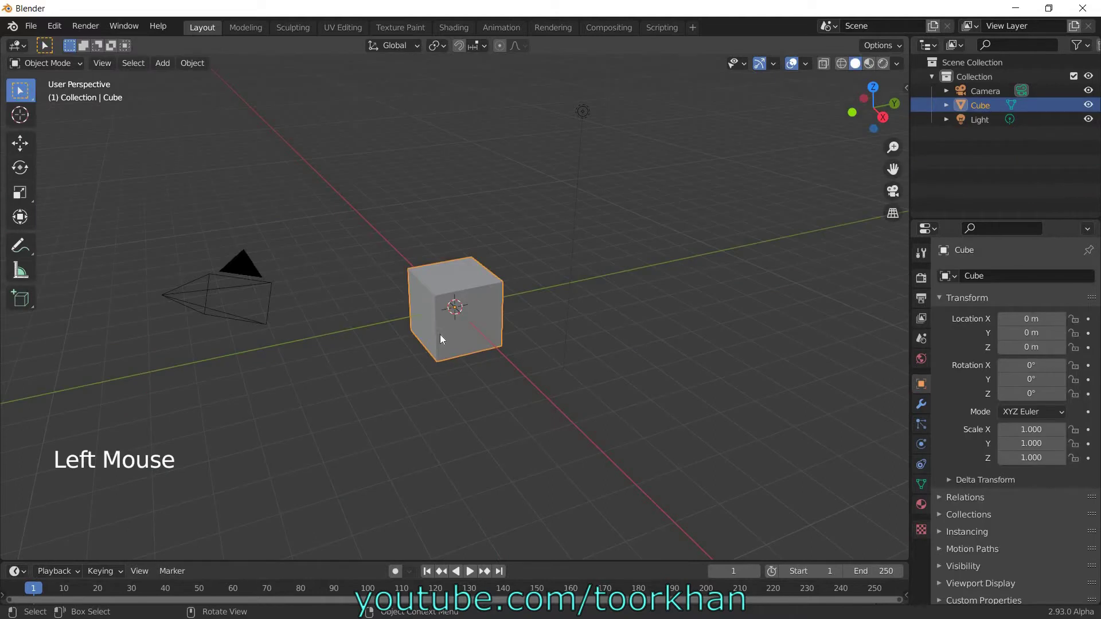
{"action": "right_click", "coordinate": [439, 335]}
{"action": "key", "text": "x"}
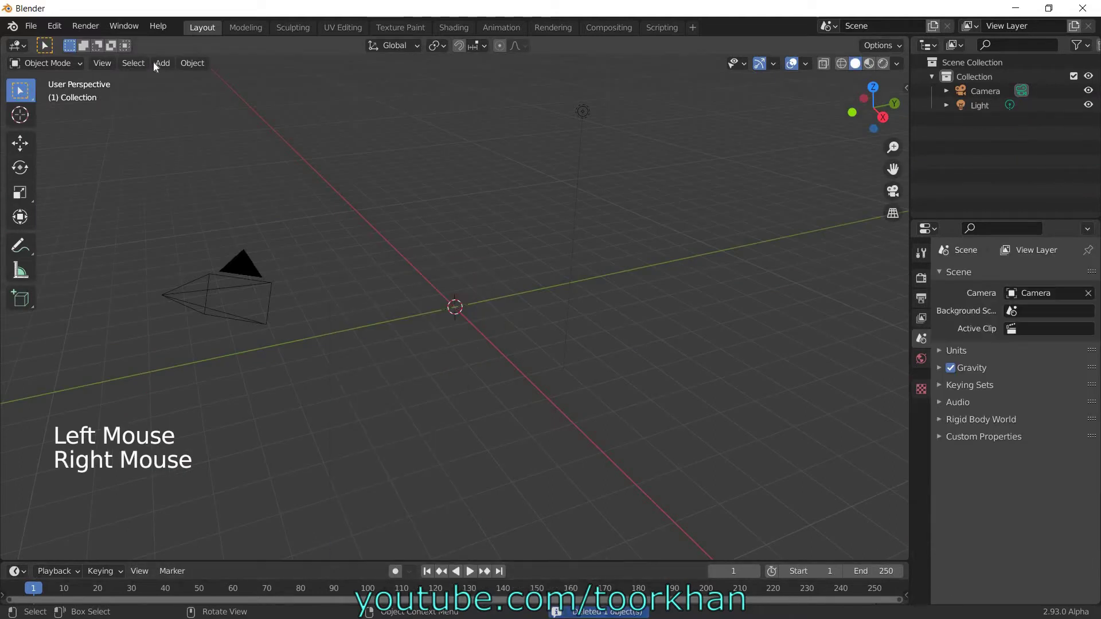
{"action": "left_click", "coordinate": [154, 63]}
{"action": "mouse_move", "coordinate": [181, 80]}
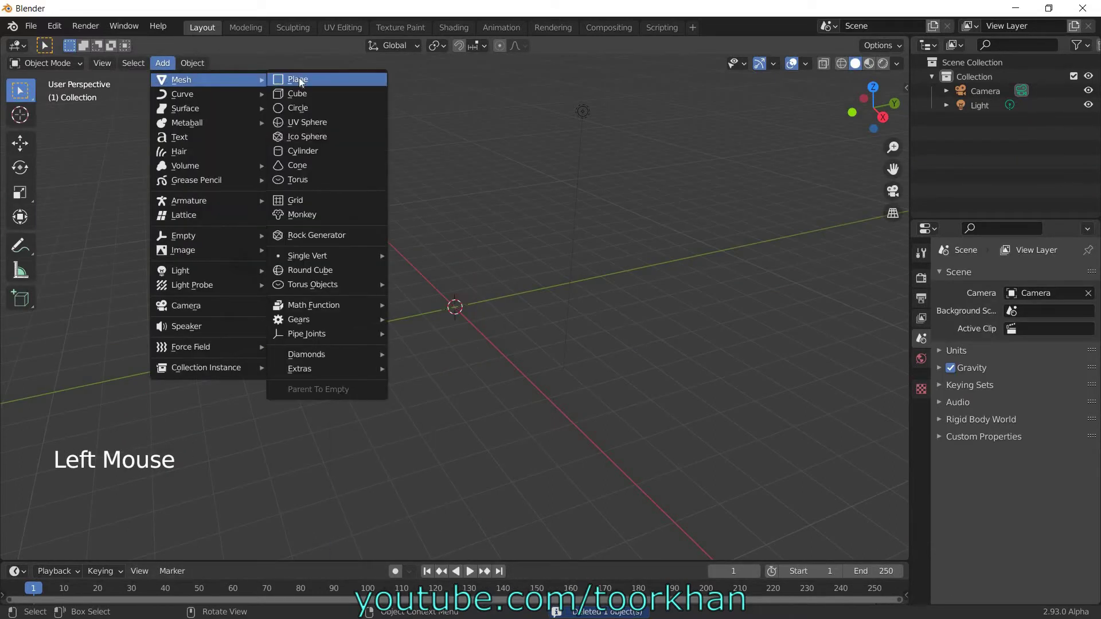
{"action": "left_click", "coordinate": [294, 80]}
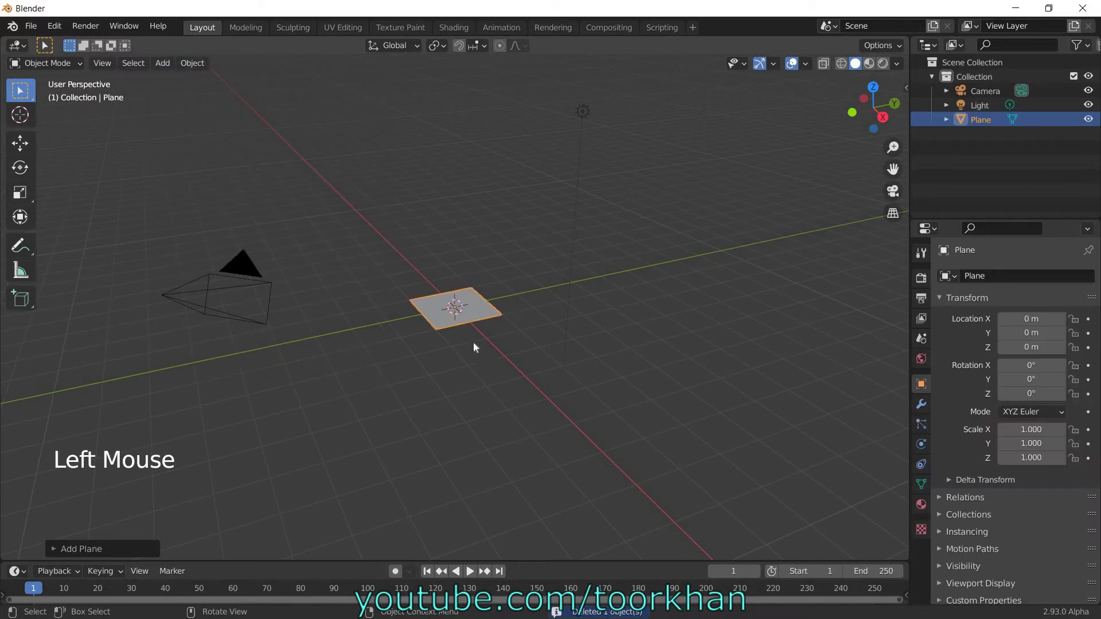
Scale the plane to 1.5 along X with the Transform tool
{"action": "left_click", "coordinate": [20, 217]}
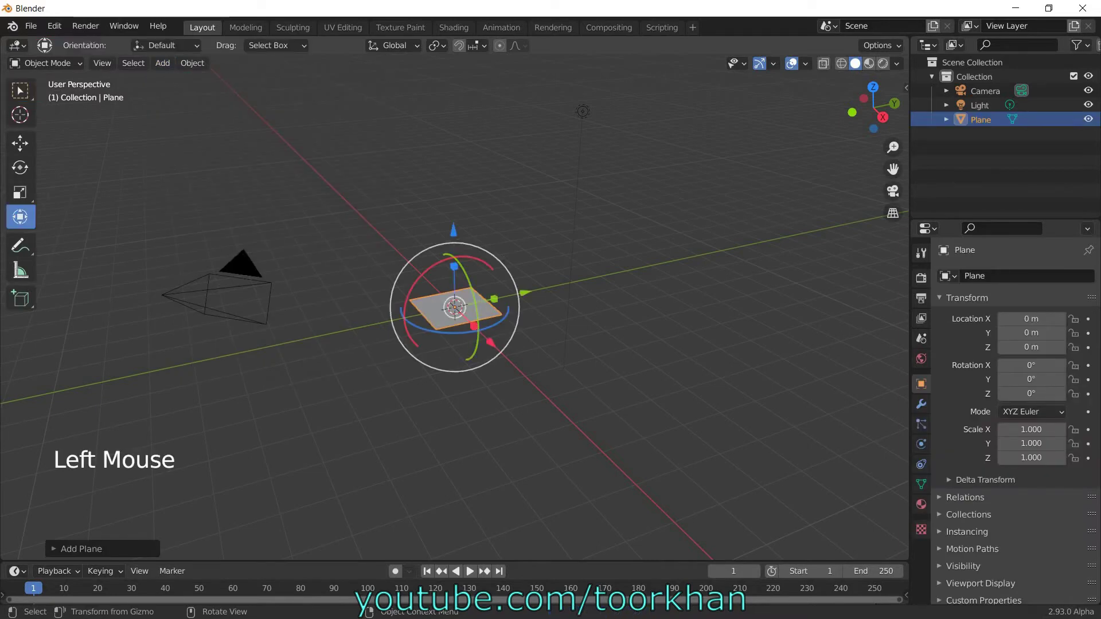
{"action": "left_click_drag", "start_coordinate": [475, 330], "coordinate": [508, 369]}
{"action": "scroll", "coordinate": [508, 370], "scroll_direction": "up", "scroll_amount": 2}
{"action": "scroll", "coordinate": [508, 370], "scroll_direction": "up", "scroll_amount": 1}
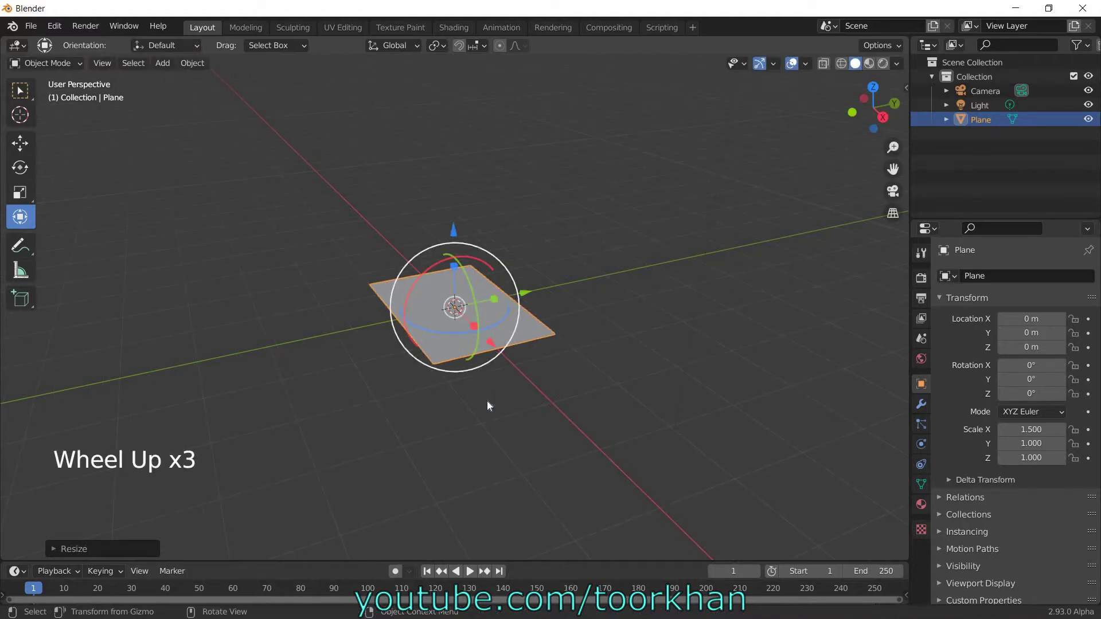
{"action": "middle_click_drag", "start_coordinate": [482, 387], "coordinate": [483, 368]}
{"action": "scroll", "coordinate": [484, 368], "scroll_direction": "up", "scroll_amount": 3}
{"action": "middle_click_drag", "start_coordinate": [531, 337], "coordinate": [458, 340]}
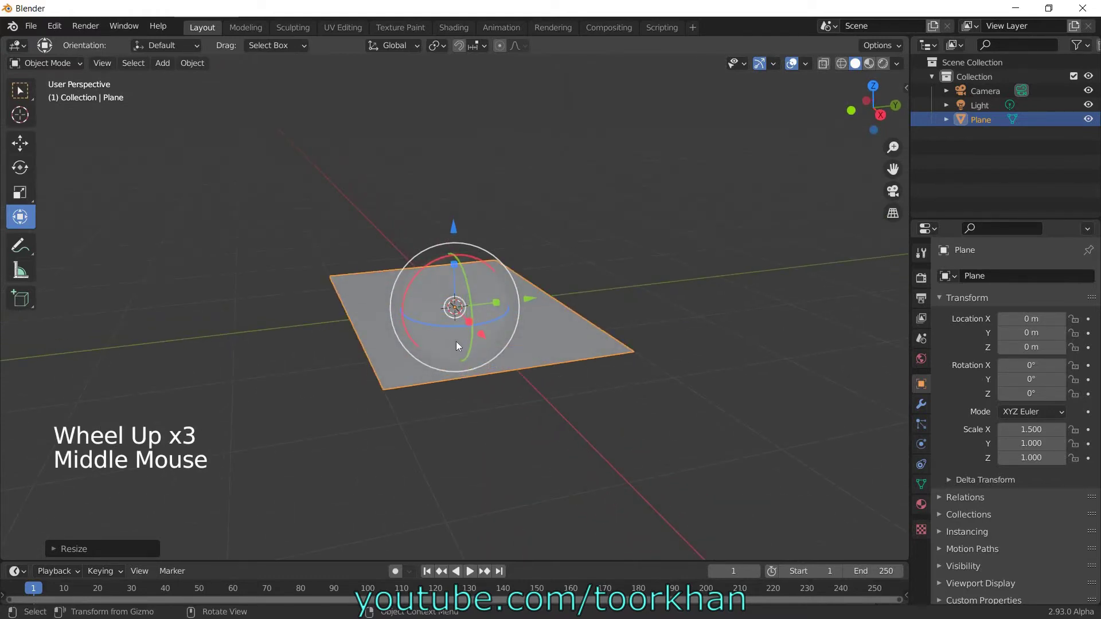
Duplicate the plane twice, raising each copy slightly above the previous sheet
{"action": "key", "text": "shift+d"}
{"action": "left_click", "coordinate": [508, 352]}
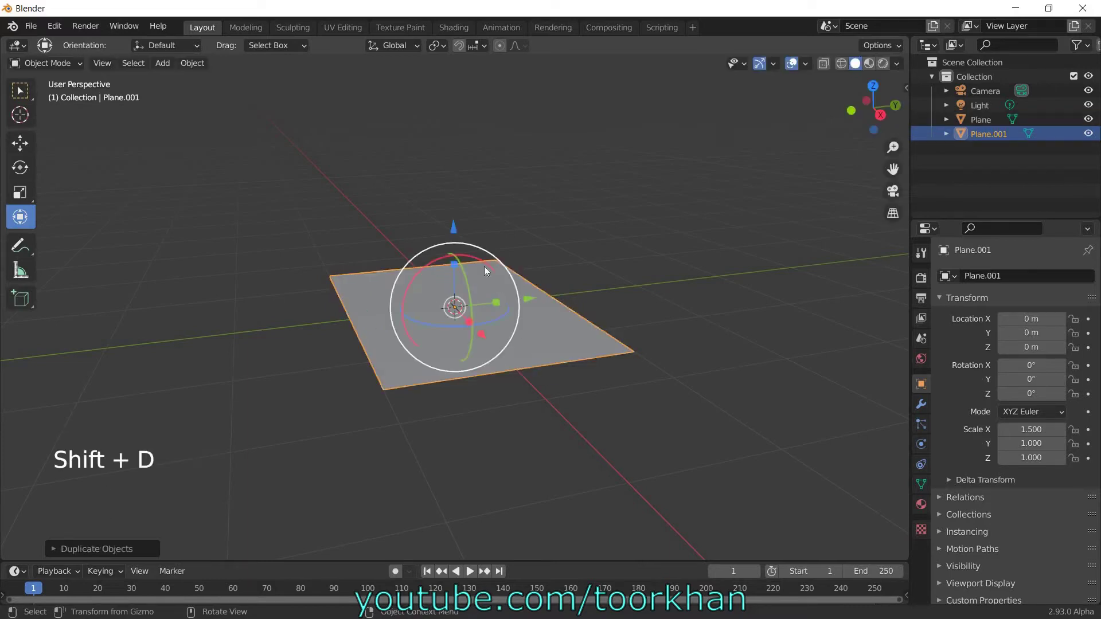
{"action": "left_click_drag", "start_coordinate": [455, 230], "coordinate": [456, 226]}
{"action": "scroll", "coordinate": [545, 345], "scroll_direction": "up", "scroll_amount": 2}
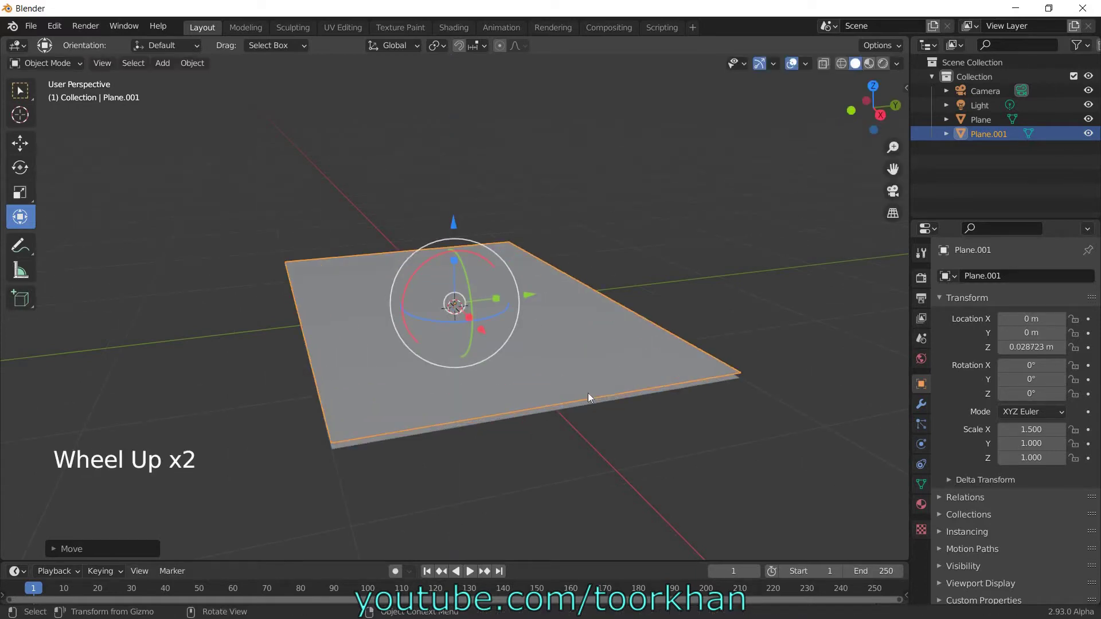
{"action": "middle_click_drag", "start_coordinate": [587, 393], "coordinate": [565, 365]}
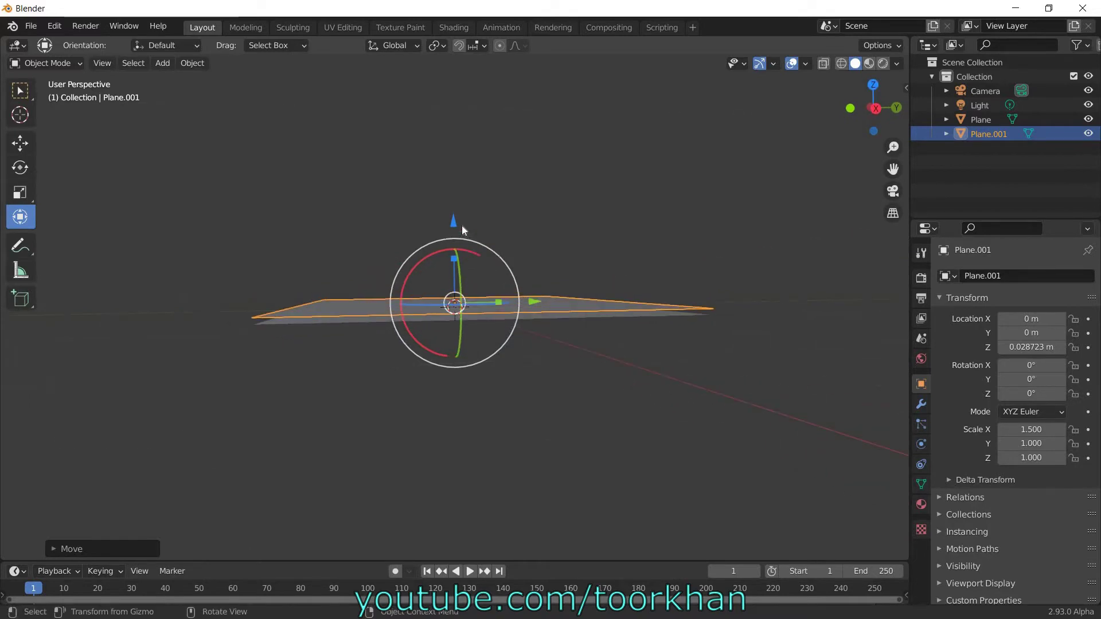
{"action": "left_click_drag", "start_coordinate": [455, 219], "coordinate": [455, 225]}
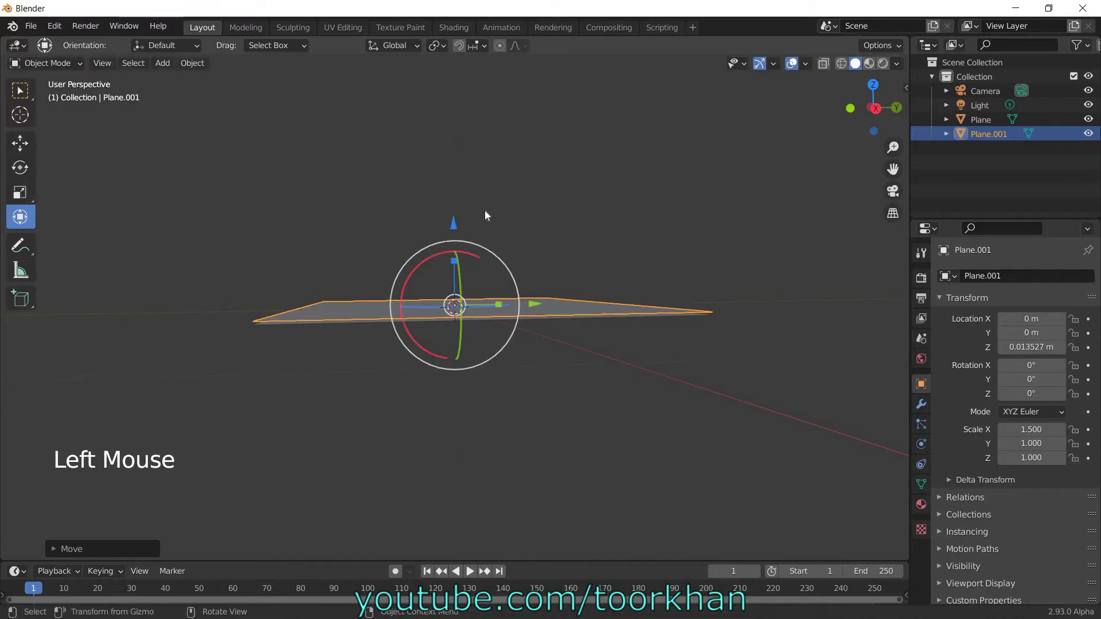
{"action": "key", "text": "shift+d"}
{"action": "right_click", "coordinate": [457, 220]}
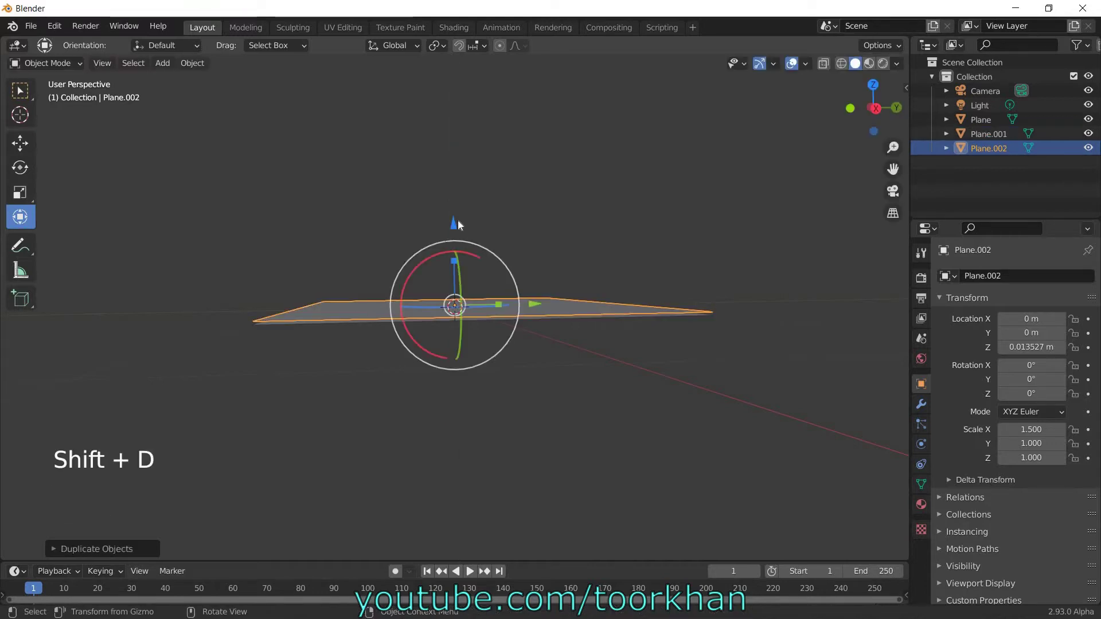
{"action": "left_click", "coordinate": [454, 225]}
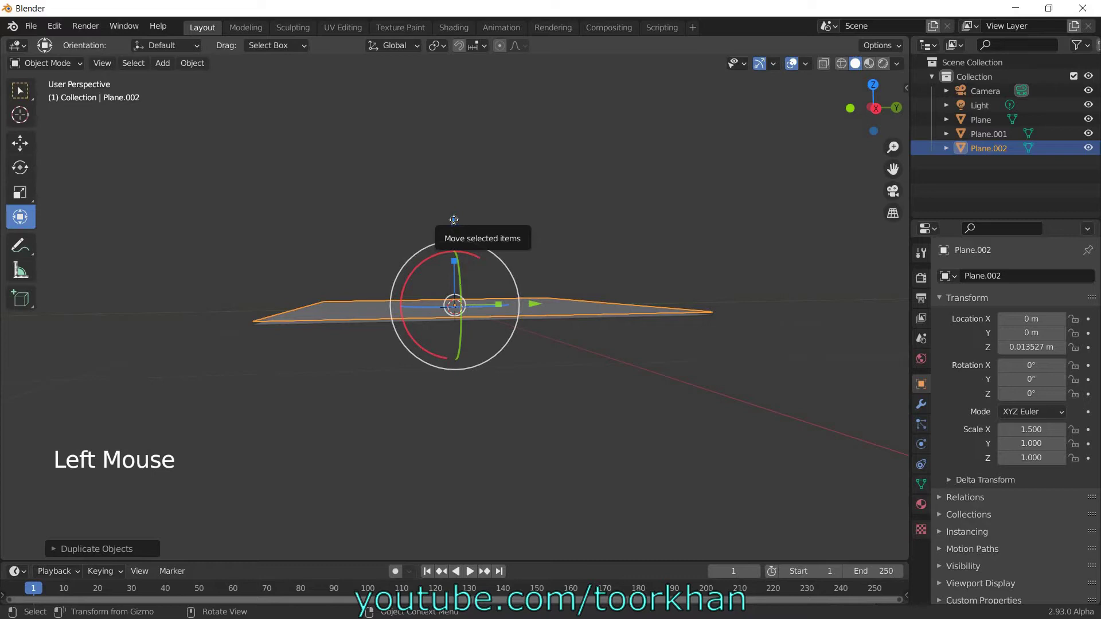
{"action": "left_click_drag", "start_coordinate": [453, 221], "coordinate": [547, 201]}
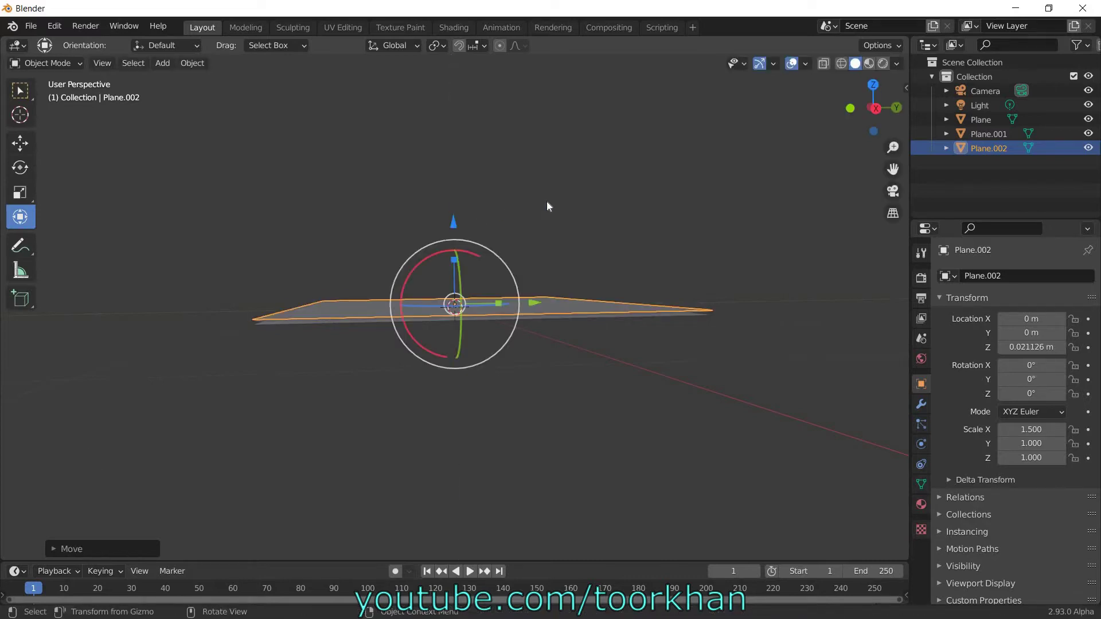
Add three more raised copies, the top at about 0.07 m, then select the original Plane
{"action": "key", "text": "shift+d"}
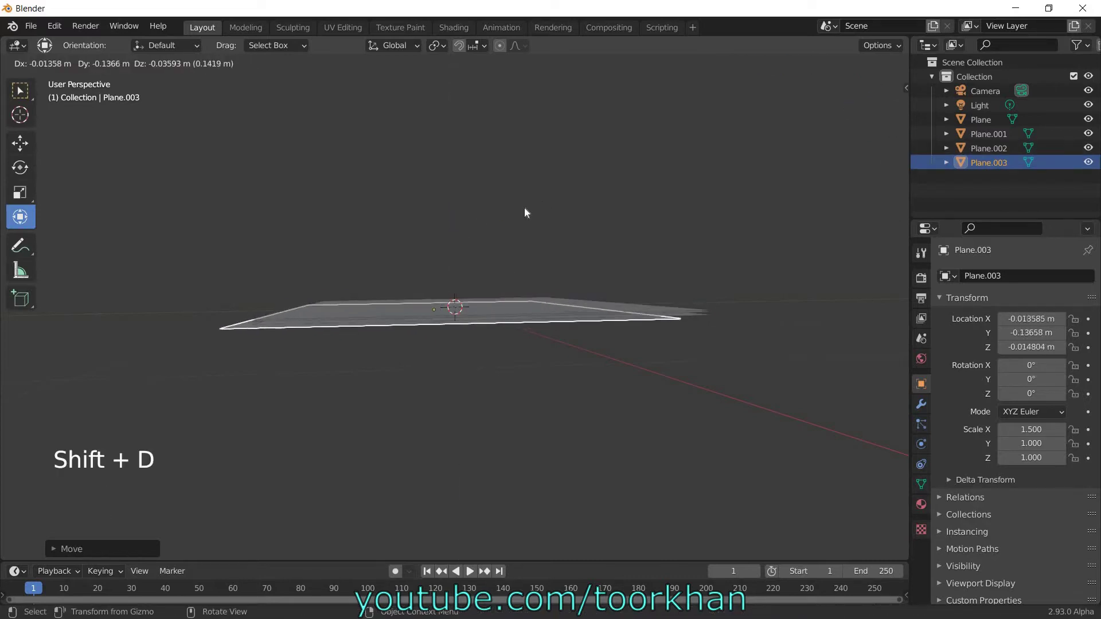
{"action": "right_click", "coordinate": [456, 220]}
{"action": "left_click_drag", "start_coordinate": [456, 222], "coordinate": [463, 217]}
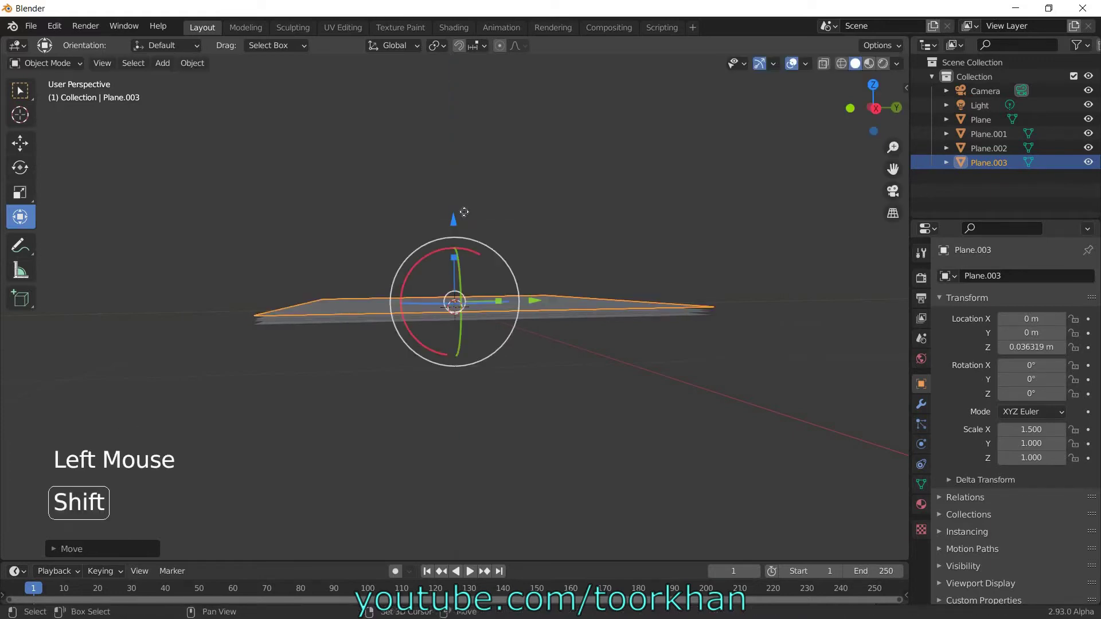
{"action": "key", "text": "shift+d"}
{"action": "left_click", "coordinate": [464, 213]}
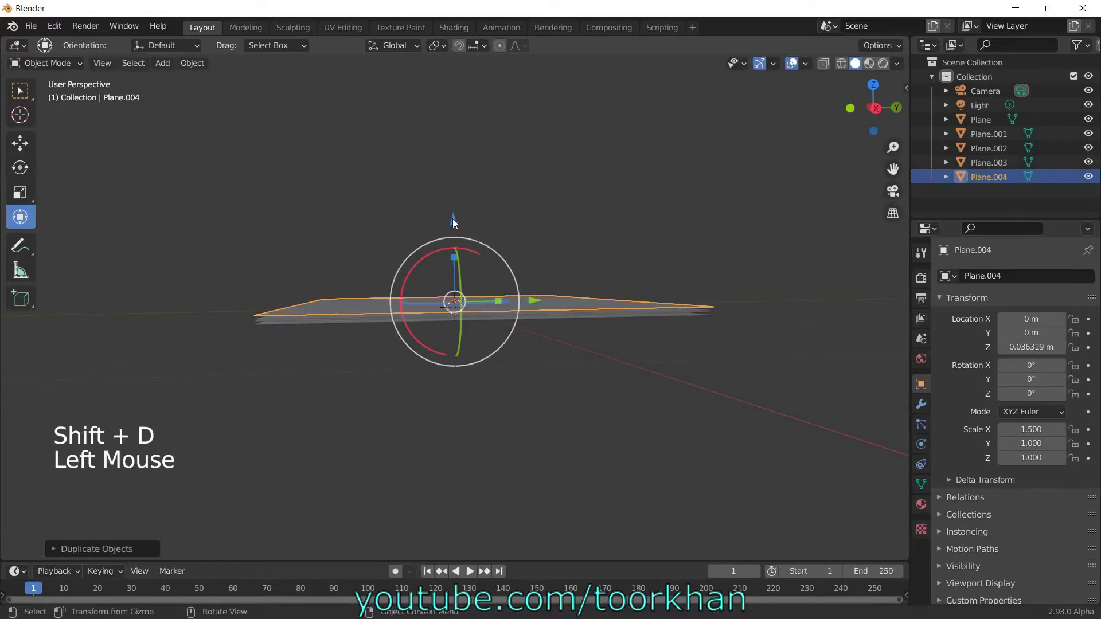
{"action": "left_click_drag", "start_coordinate": [453, 217], "coordinate": [455, 219]}
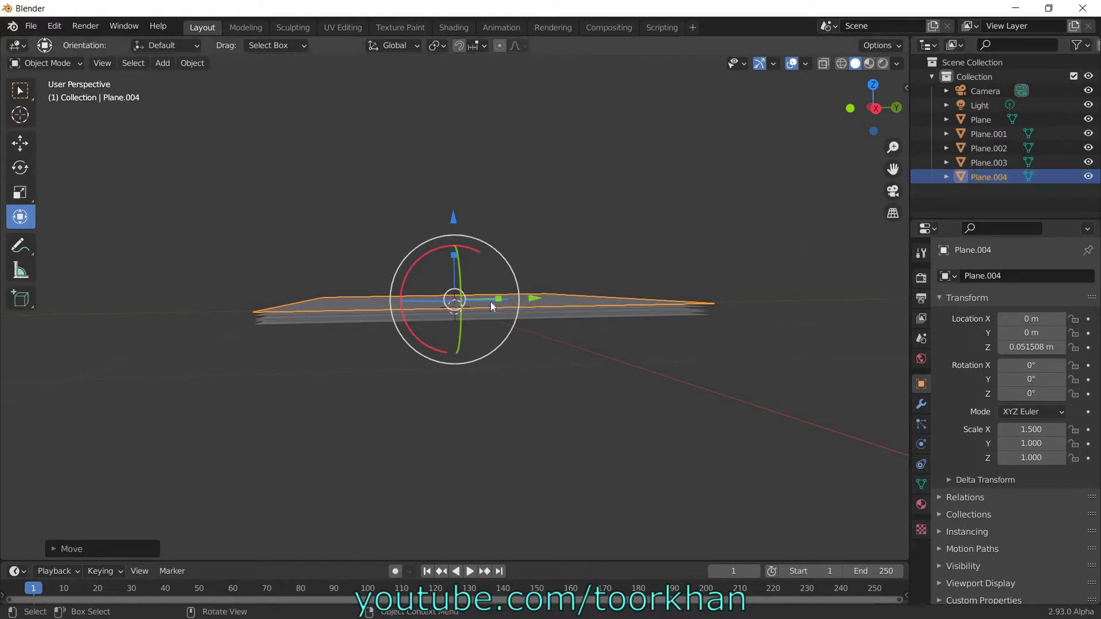
{"action": "key", "text": "shift+d"}
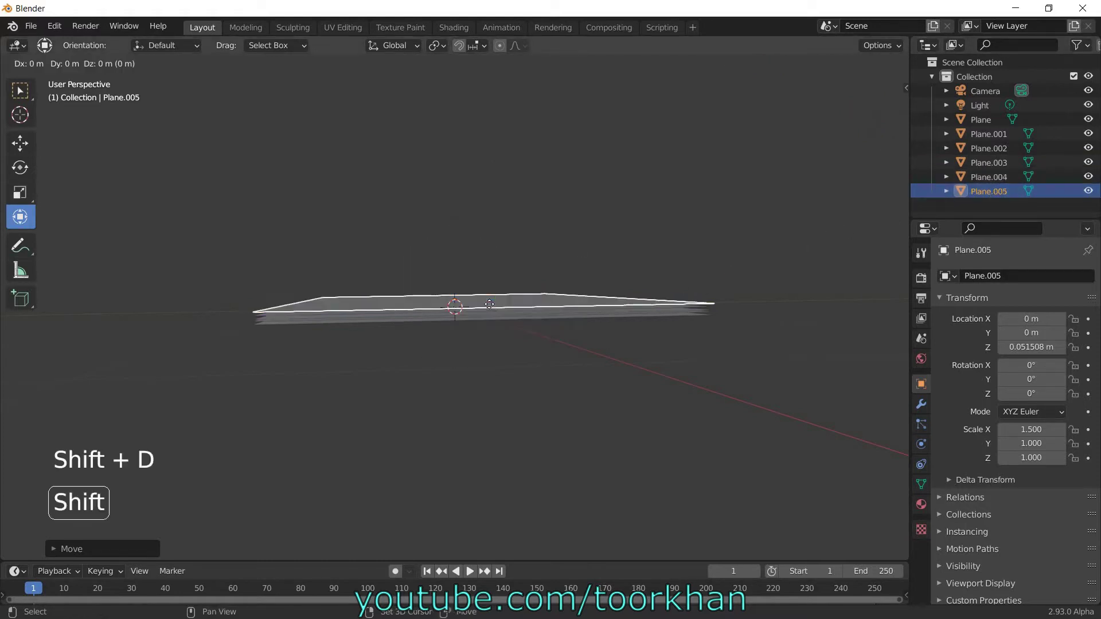
{"action": "left_click", "coordinate": [483, 287]}
{"action": "left_click_drag", "start_coordinate": [455, 216], "coordinate": [452, 211]}
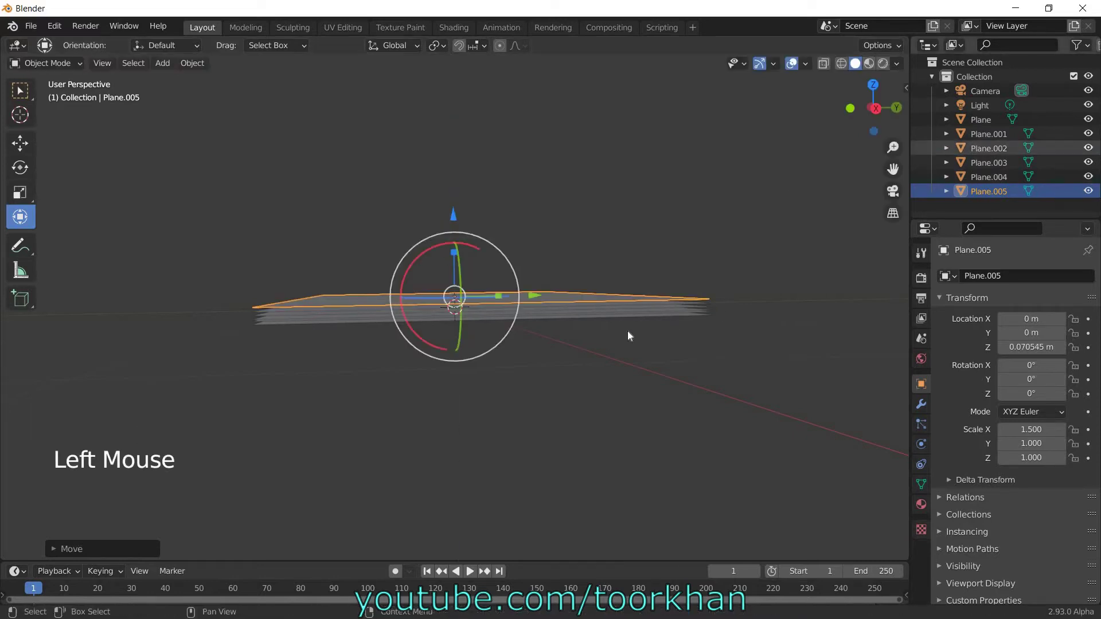
{"action": "left_click", "coordinate": [978, 120]}
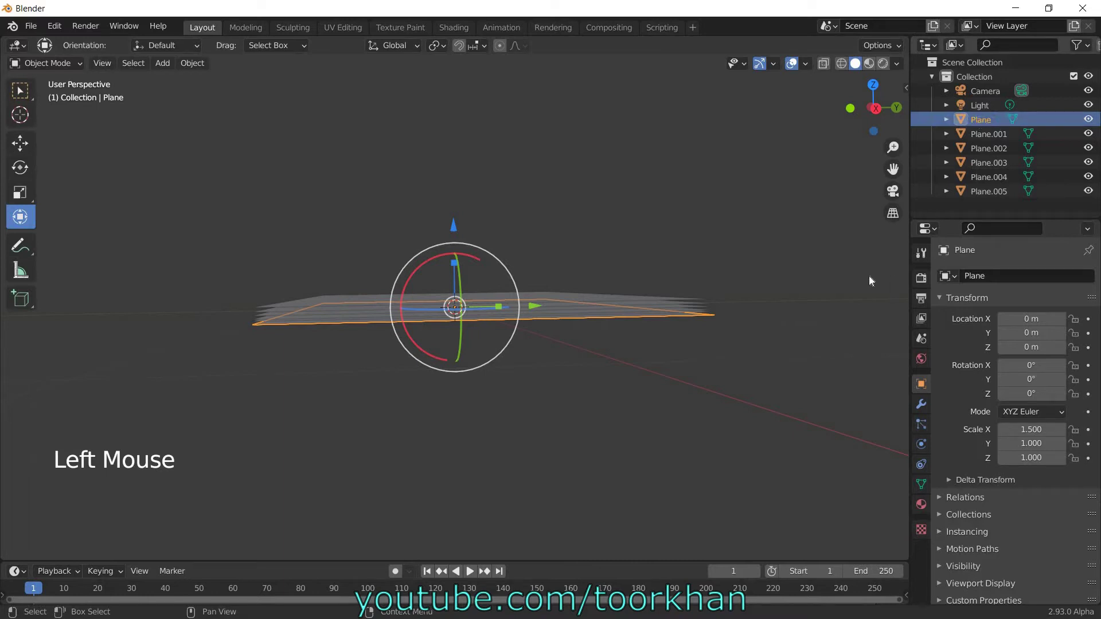
Add an Array modifier with count 2 to the bottom Plane
{"action": "left_click", "coordinate": [921, 405]}
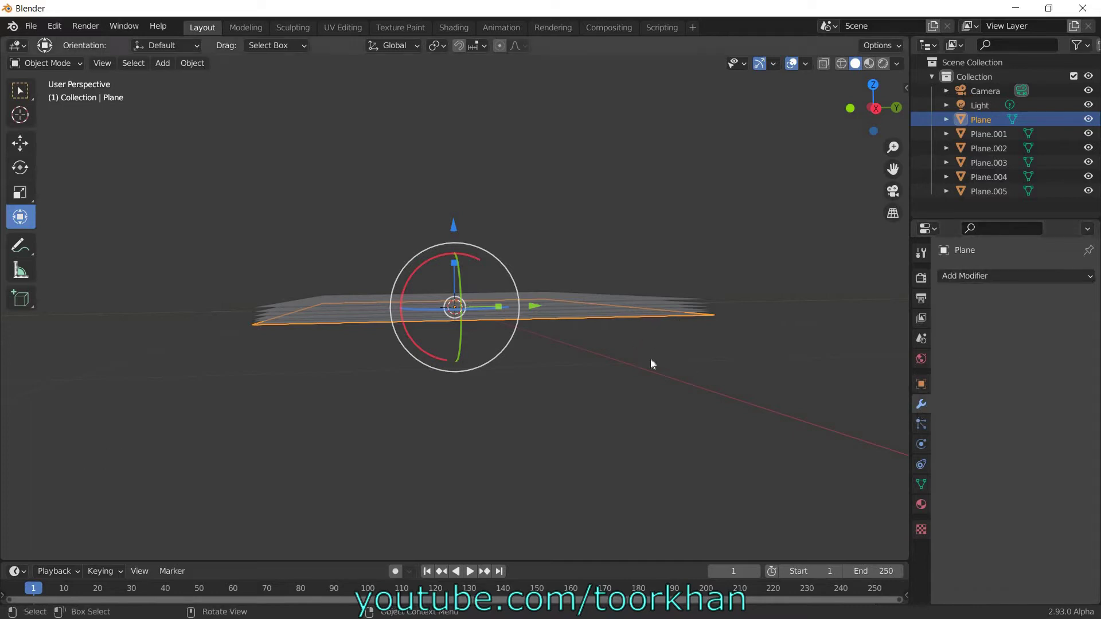
{"action": "scroll", "coordinate": [659, 390], "scroll_direction": "up", "scroll_amount": 2}
{"action": "middle_click_drag", "start_coordinate": [667, 408], "coordinate": [970, 118]}
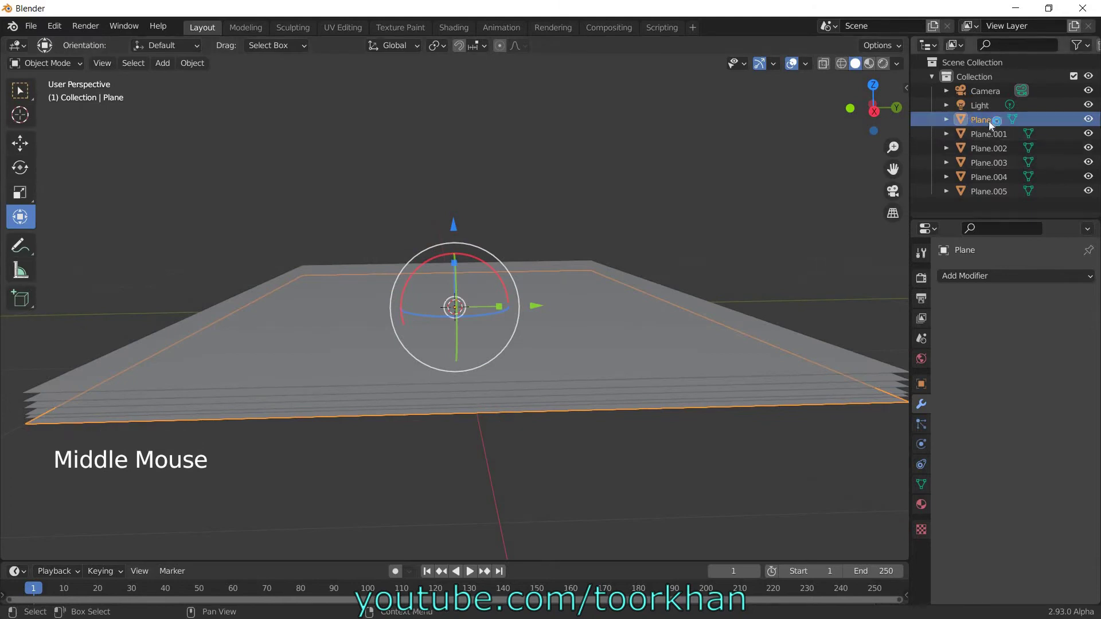
{"action": "left_click", "coordinate": [974, 277]}
{"action": "left_click", "coordinate": [803, 315]}
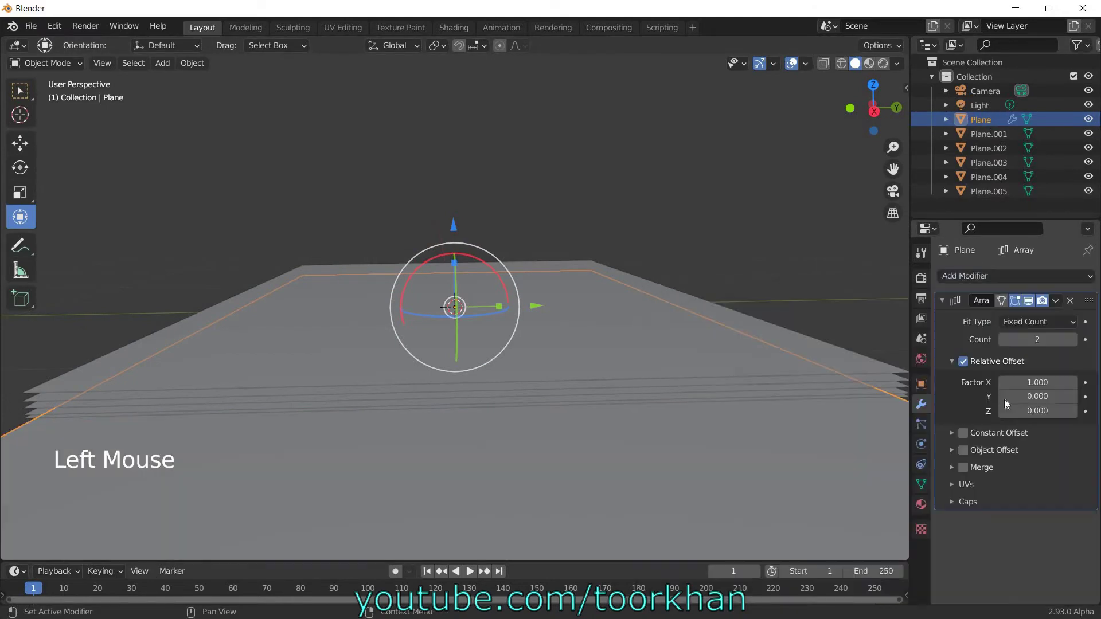
Switch the array from Relative to Constant Offset, with X distance 0 and Z 0.01 m
{"action": "left_click", "coordinate": [963, 362]}
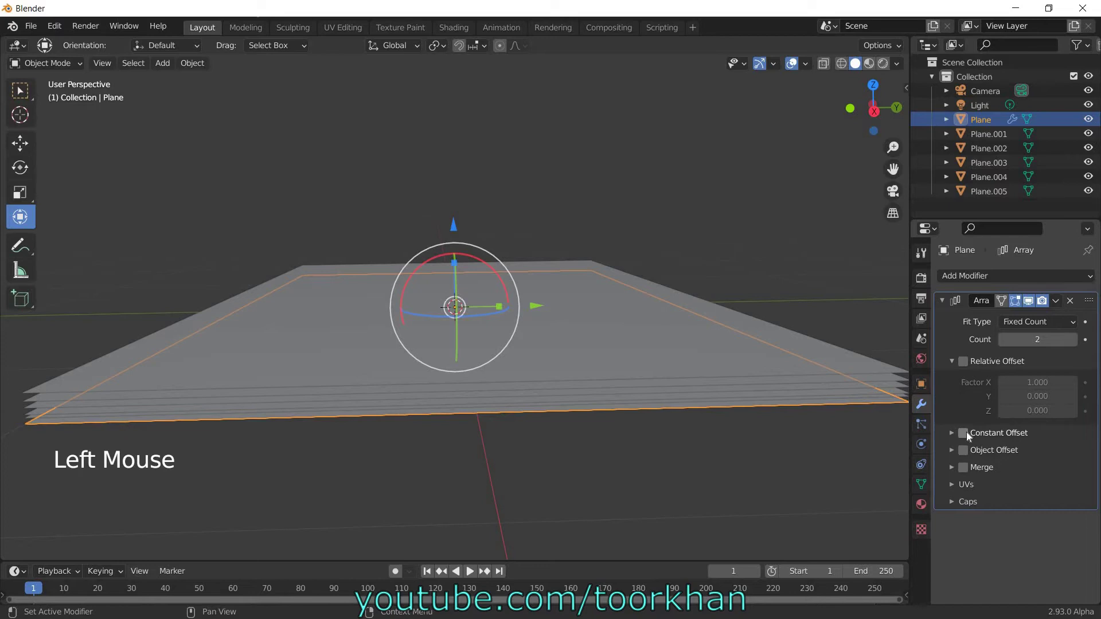
{"action": "left_click", "coordinate": [964, 433]}
{"action": "scroll", "coordinate": [953, 437], "scroll_direction": "down", "scroll_amount": 2}
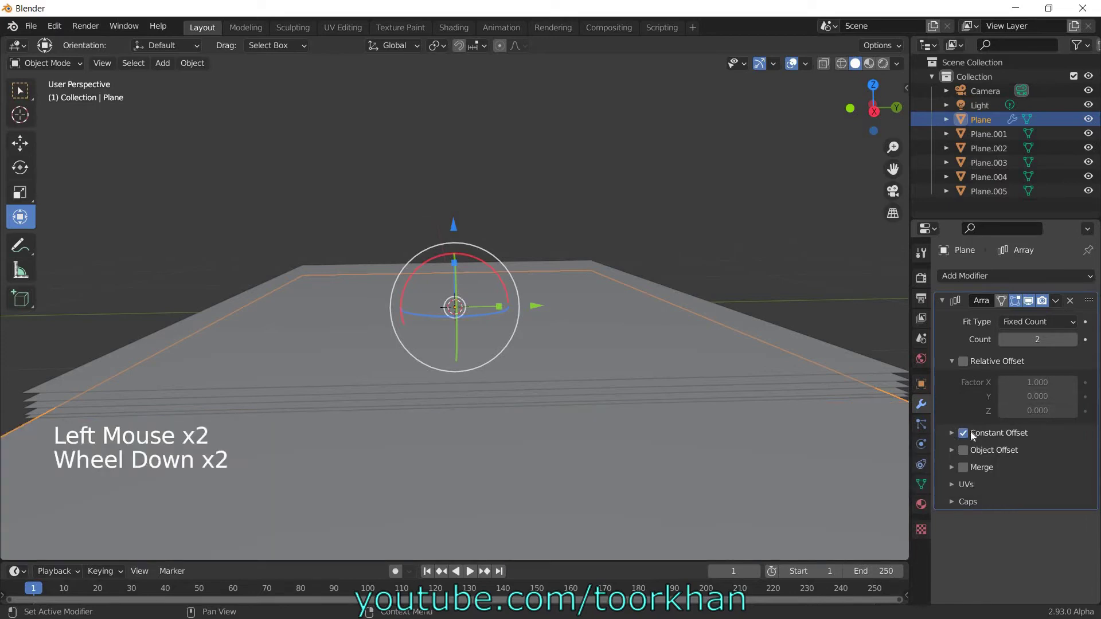
{"action": "left_click", "coordinate": [953, 434]}
{"action": "scroll", "coordinate": [1049, 459], "scroll_direction": "down", "scroll_amount": 3}
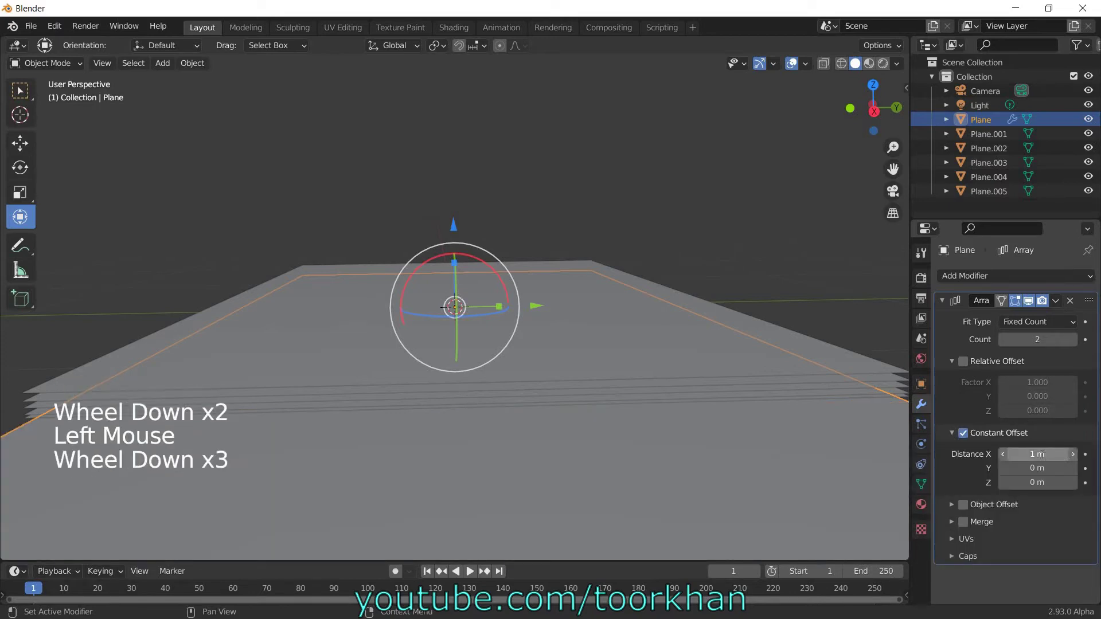
{"action": "left_click", "coordinate": [1040, 454]}
{"action": "type", "text": "0"}
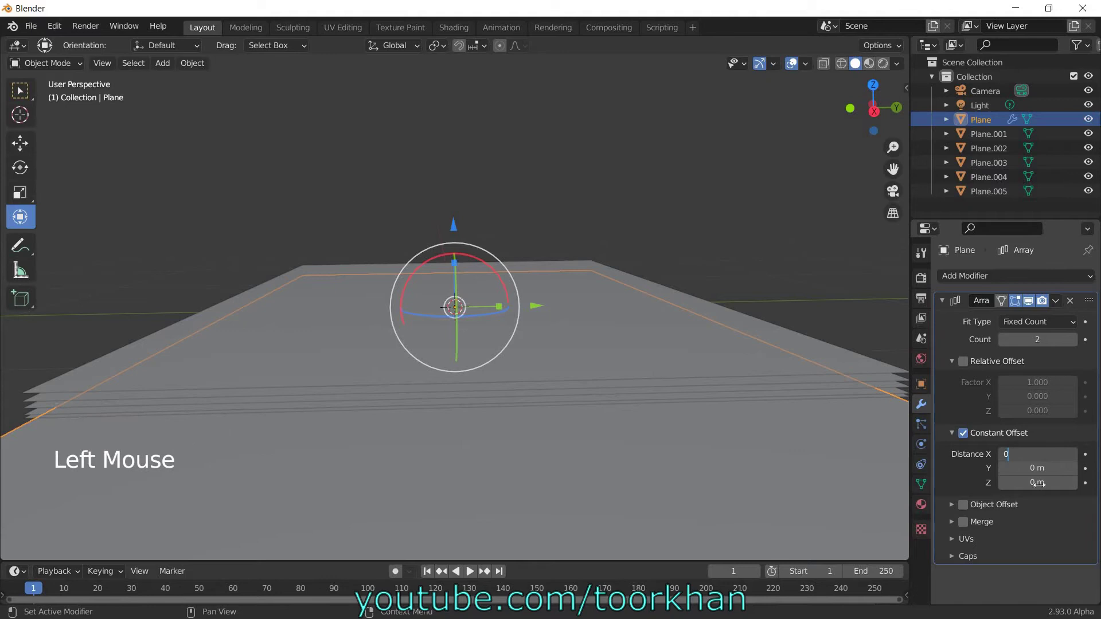
{"action": "key", "text": "Return"}
{"action": "left_click", "coordinate": [1072, 485]}
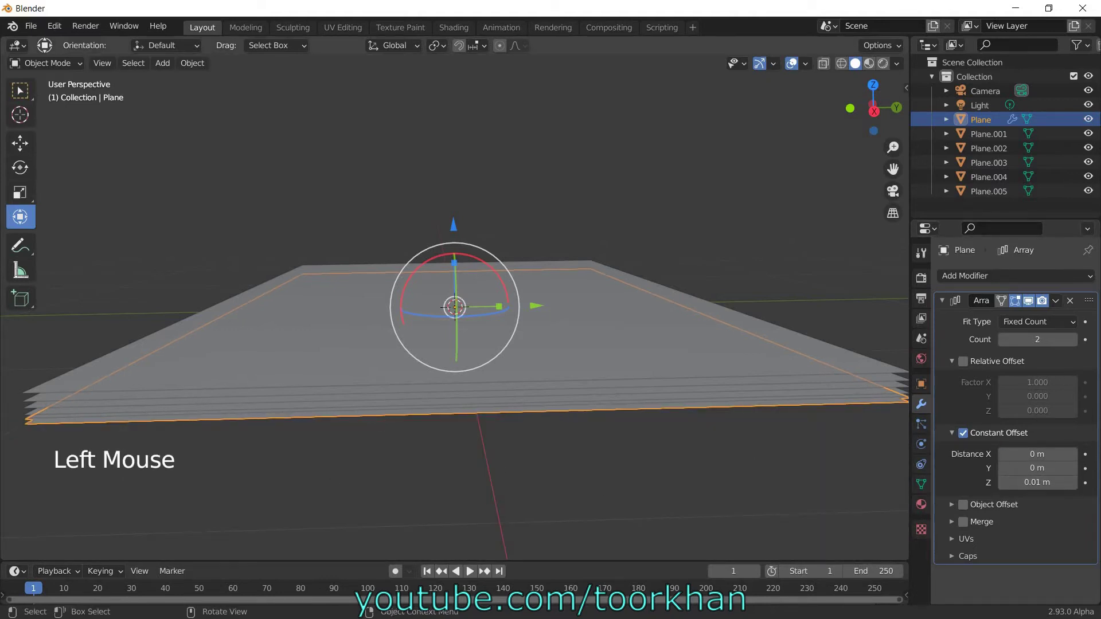
Set the array Count to 20 and the Z offset to -0.01 m so pages stack downward
{"action": "left_click", "coordinate": [1045, 341]}
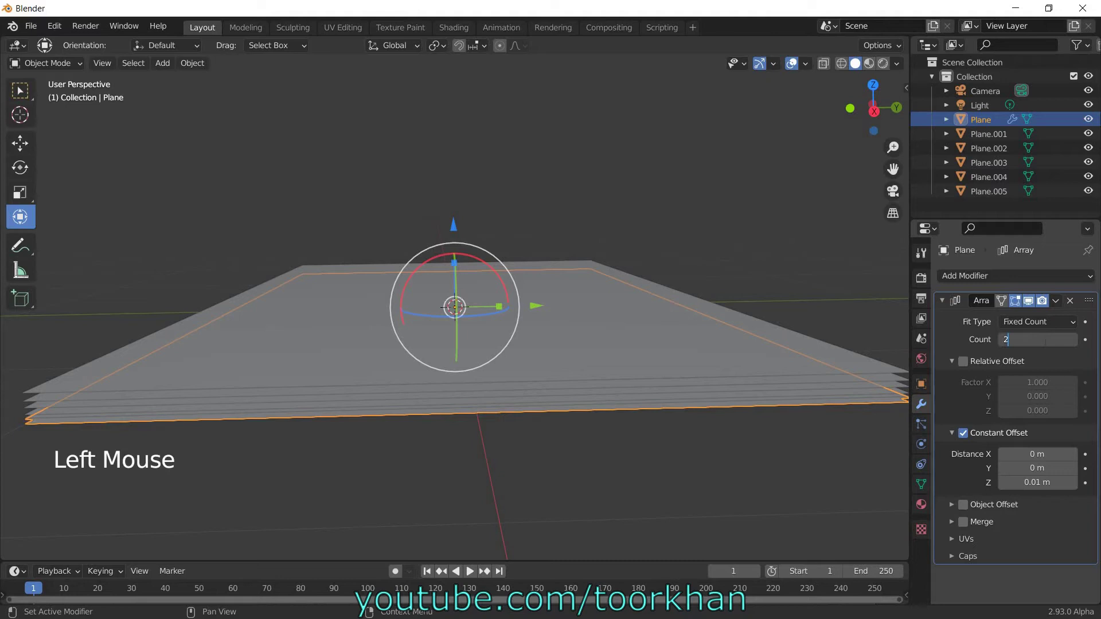
{"action": "type", "text": "0"}
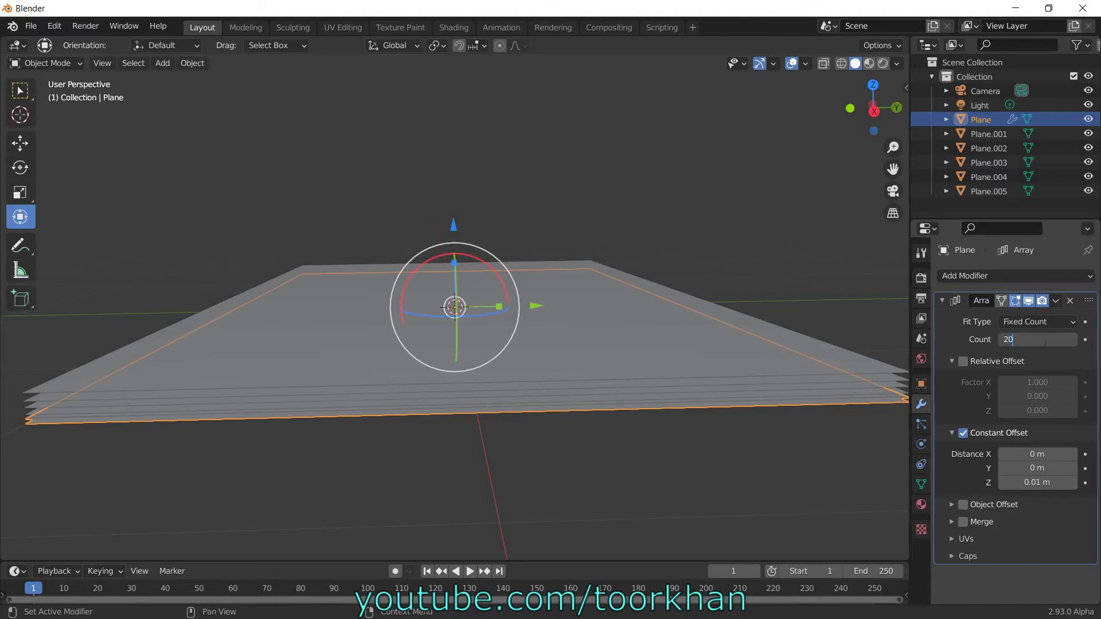
{"action": "key", "text": "Return"}
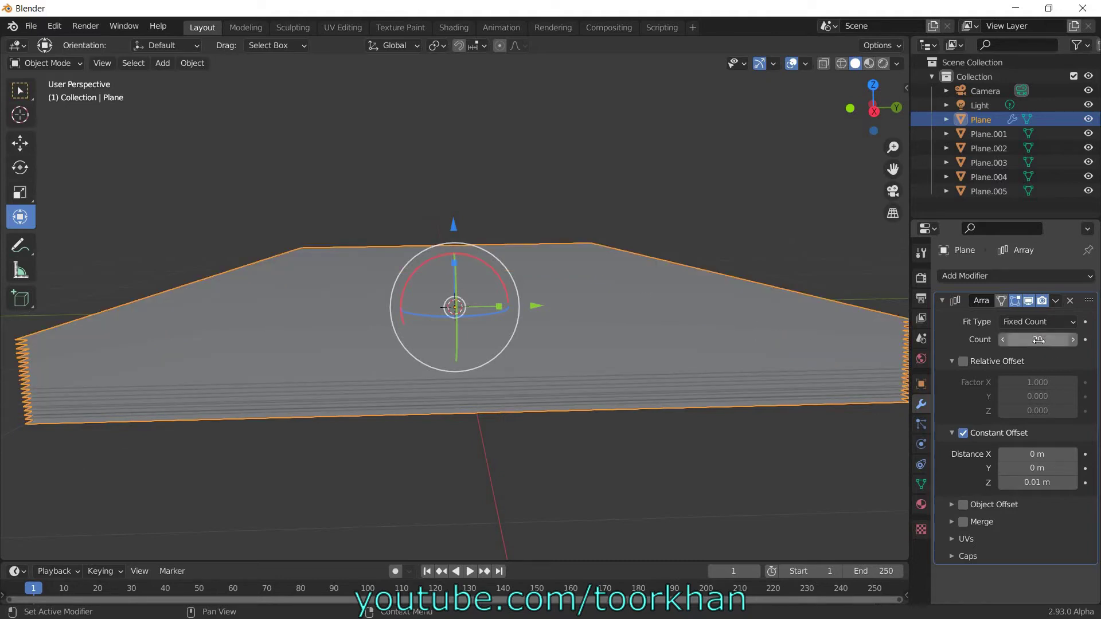
{"action": "left_click", "coordinate": [1026, 482]}
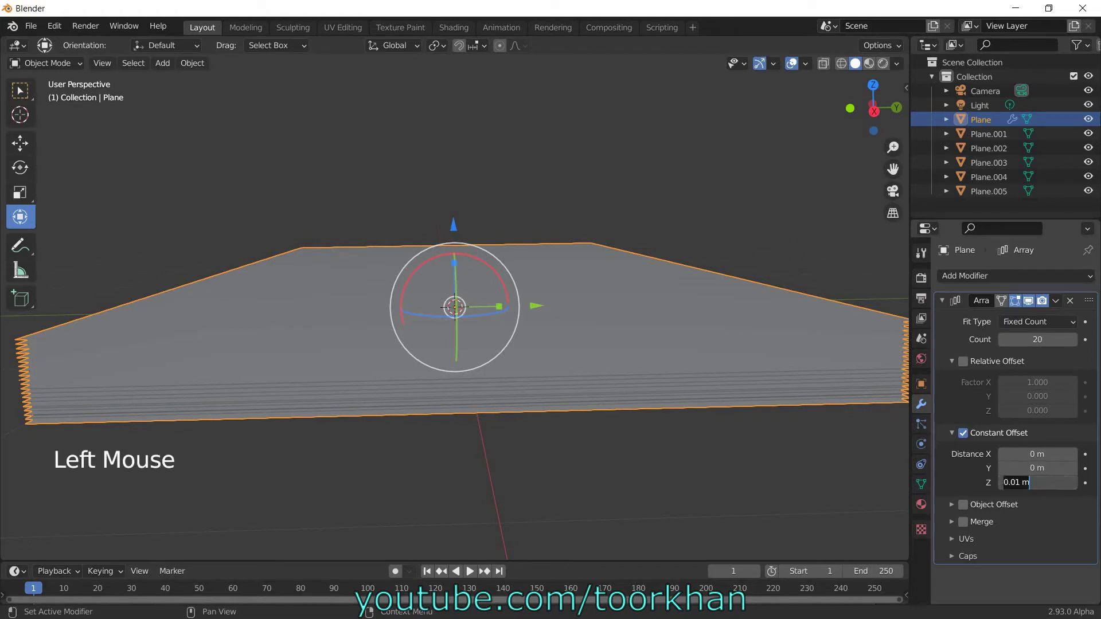
{"action": "key", "text": "Home"}
{"action": "type", "text": "-"}
{"action": "key", "text": "Return"}
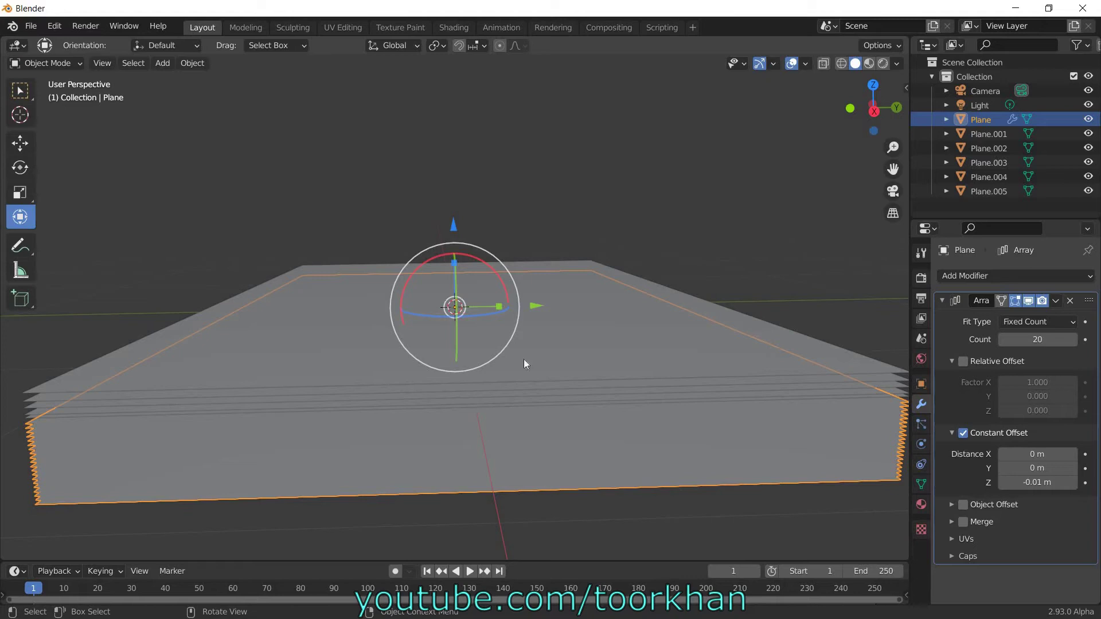
Orbit and zoom around the thick page block, then select the top page, Plane.005
{"action": "middle_click_drag", "start_coordinate": [659, 448], "coordinate": [653, 459]}
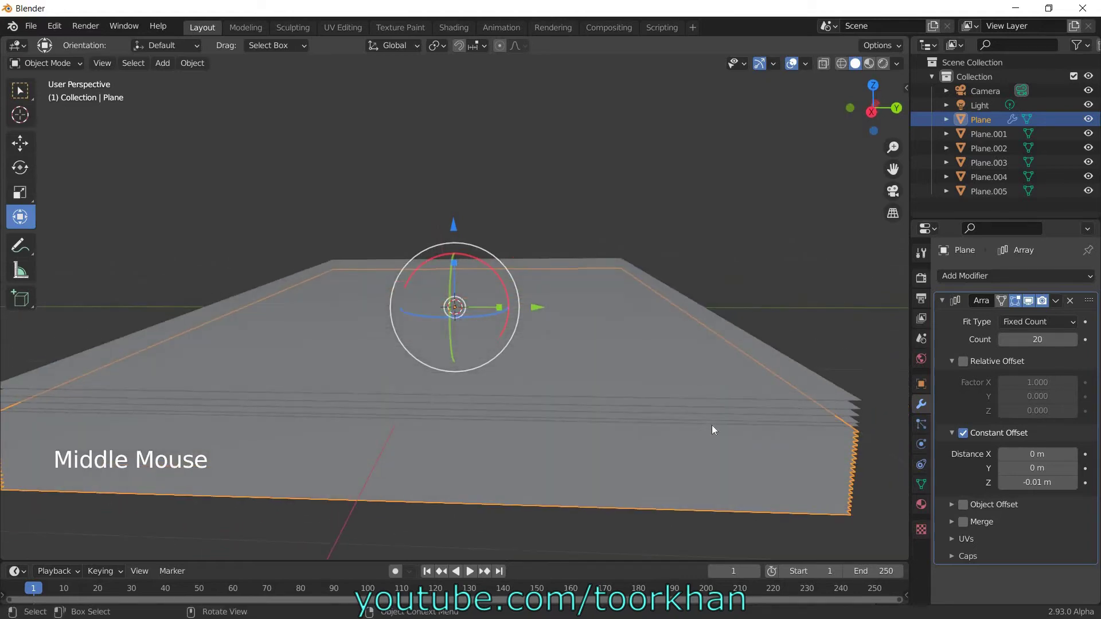
{"action": "scroll", "coordinate": [694, 396], "scroll_direction": "down", "scroll_amount": 2}
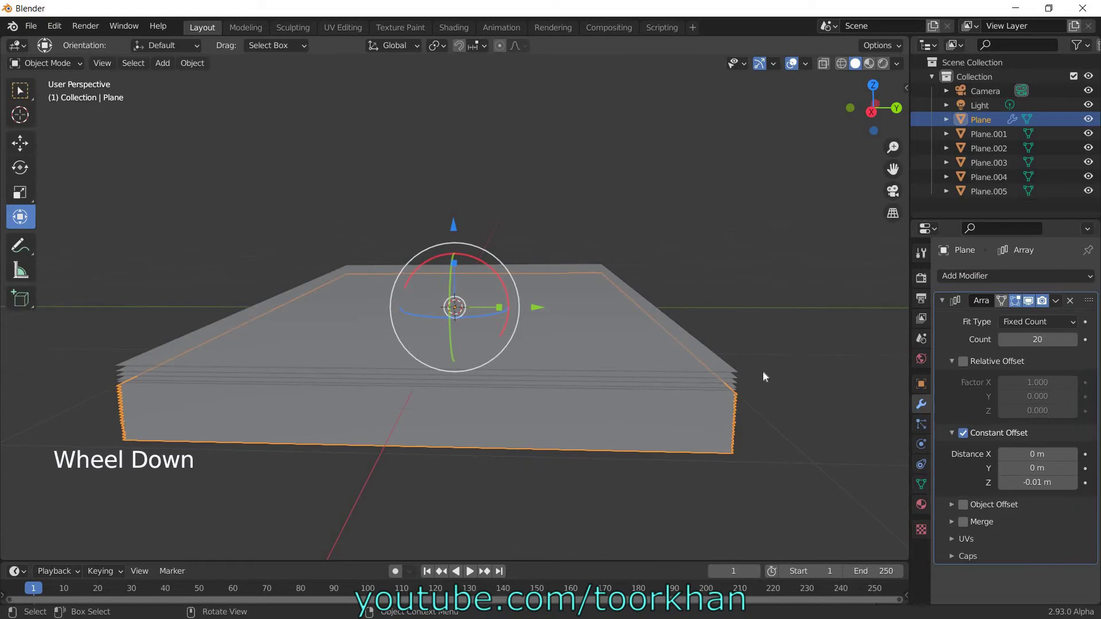
{"action": "middle_click_drag", "start_coordinate": [762, 371], "coordinate": [712, 332]}
{"action": "scroll", "coordinate": [708, 295], "scroll_direction": "up", "scroll_amount": 2}
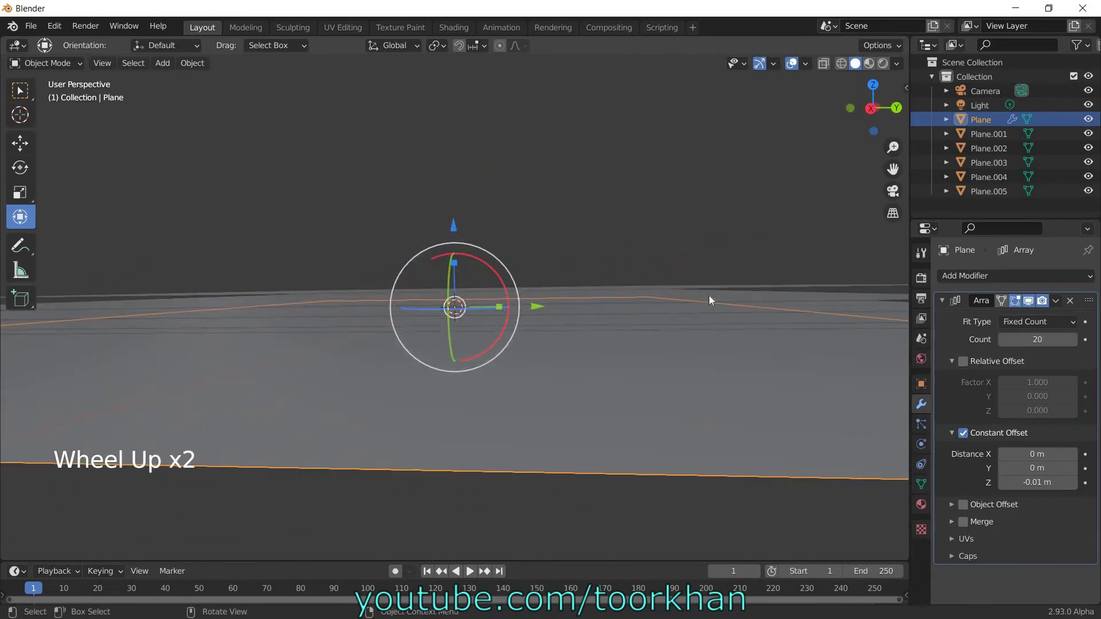
{"action": "scroll", "coordinate": [709, 306], "scroll_direction": "down", "scroll_amount": 2}
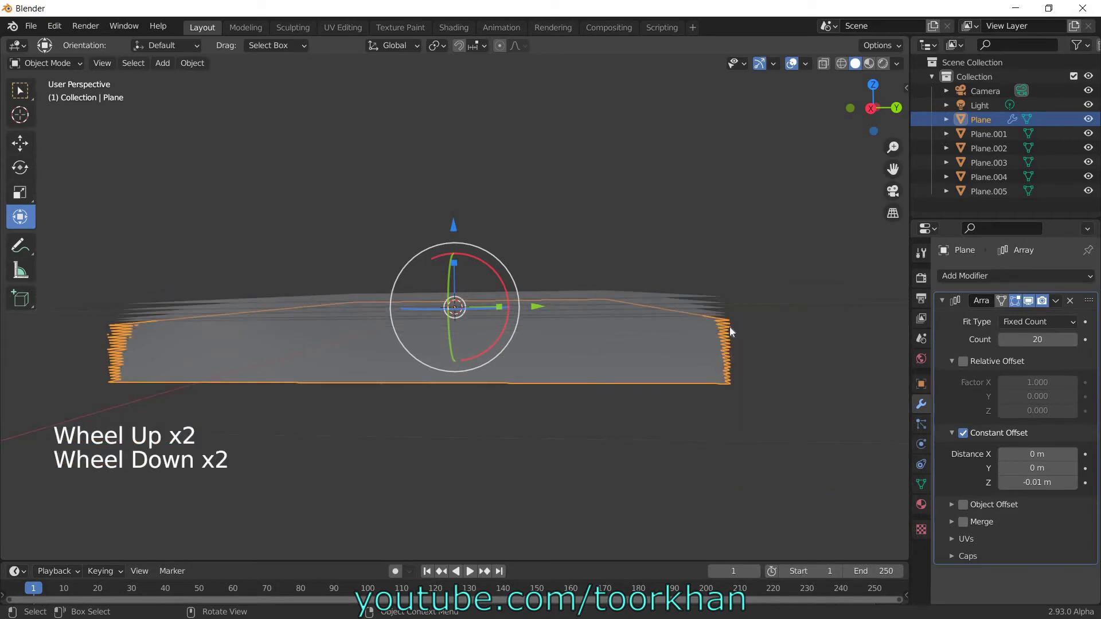
{"action": "middle_click_drag", "start_coordinate": [729, 327], "coordinate": [742, 344]}
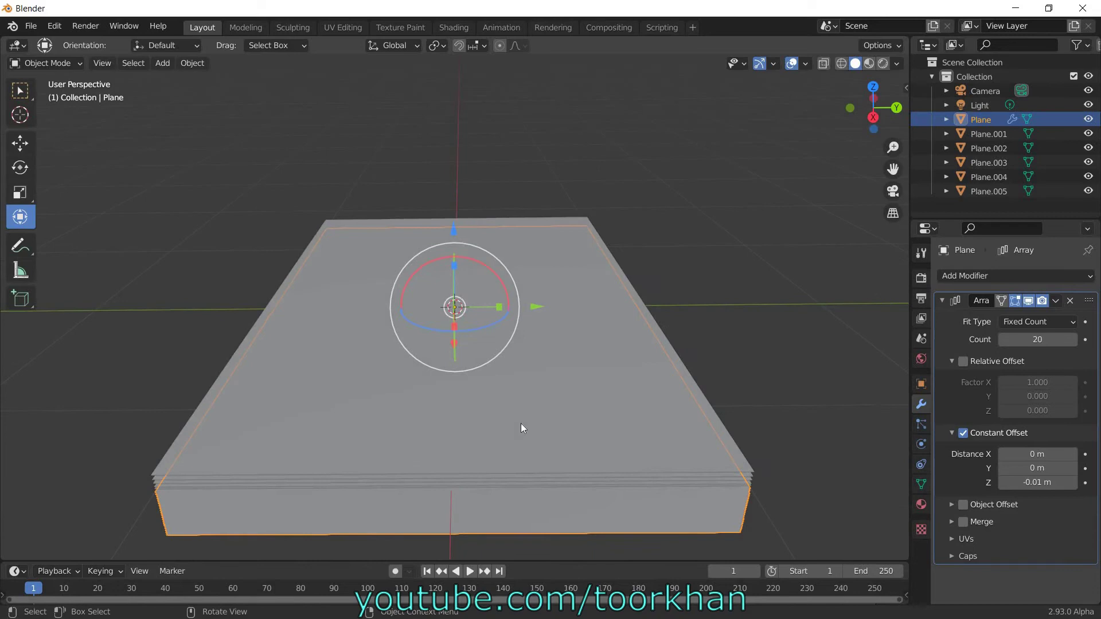
{"action": "left_click", "coordinate": [597, 402]}
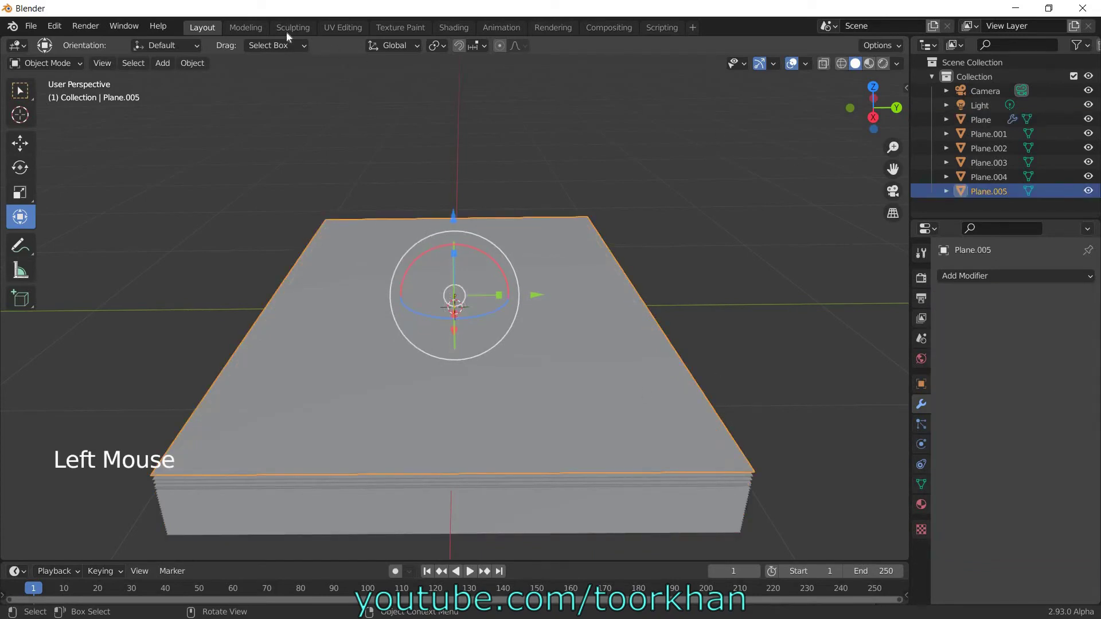
In the Shading workspace, create a new material for Plane.005
{"action": "left_click", "coordinate": [452, 25]}
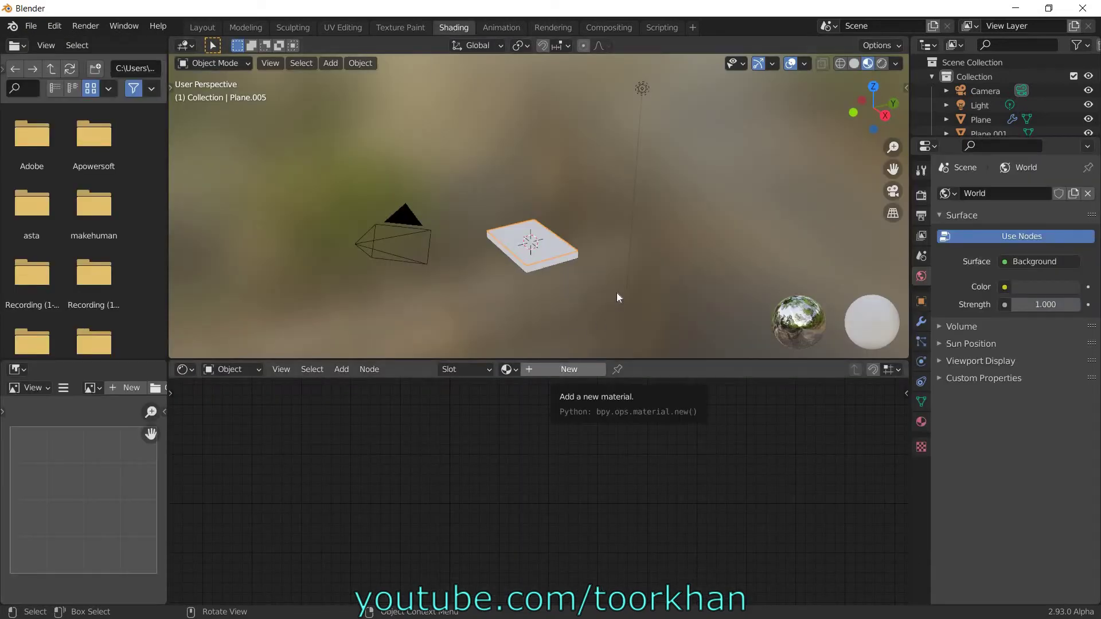
{"action": "scroll", "coordinate": [630, 297], "scroll_direction": "up", "scroll_amount": 4}
{"action": "middle_click_drag", "start_coordinate": [650, 285], "coordinate": [648, 208], "text": "shift"}
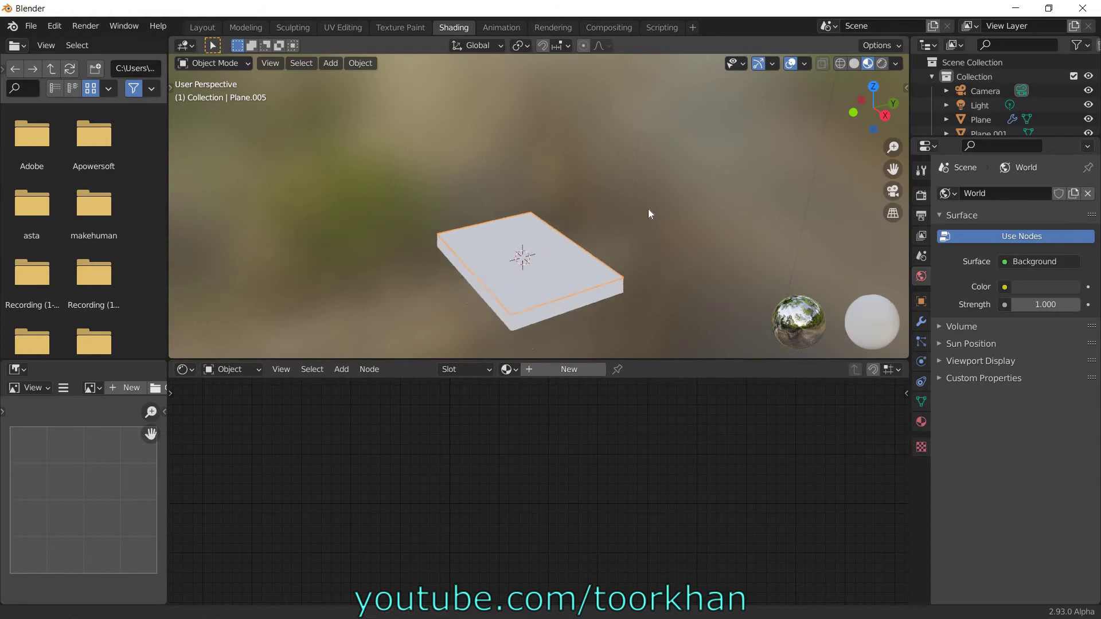
{"action": "left_click", "coordinate": [561, 367]}
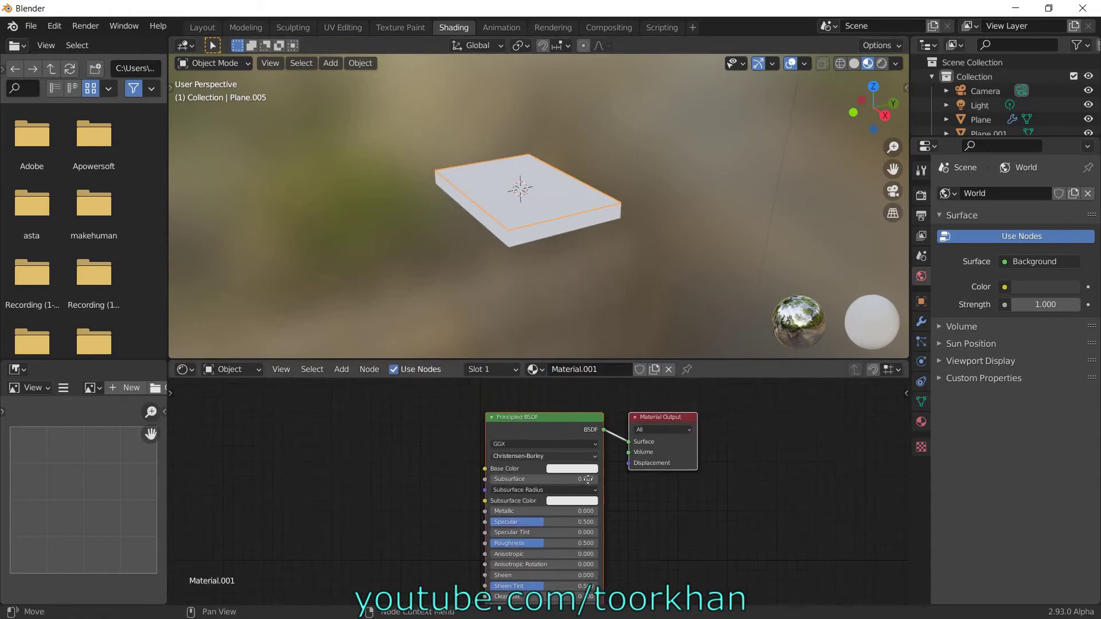
Add asta grimoire.png from the asta folder as the material's image texture
{"action": "scroll", "coordinate": [77, 242], "scroll_direction": "down", "scroll_amount": 2}
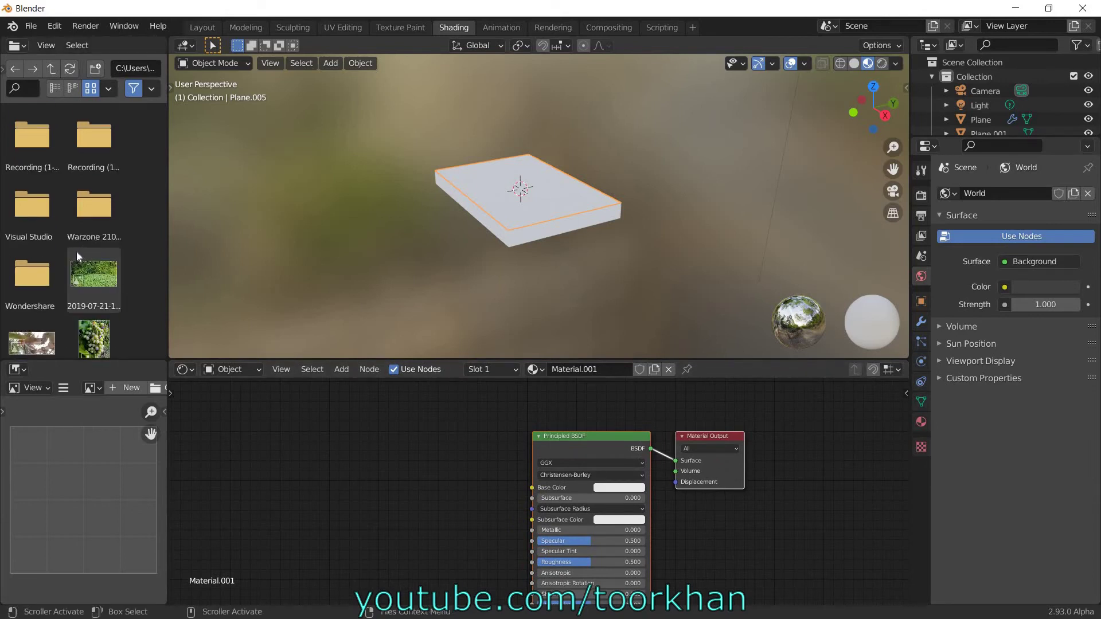
{"action": "scroll", "coordinate": [77, 251], "scroll_direction": "up", "scroll_amount": 3}
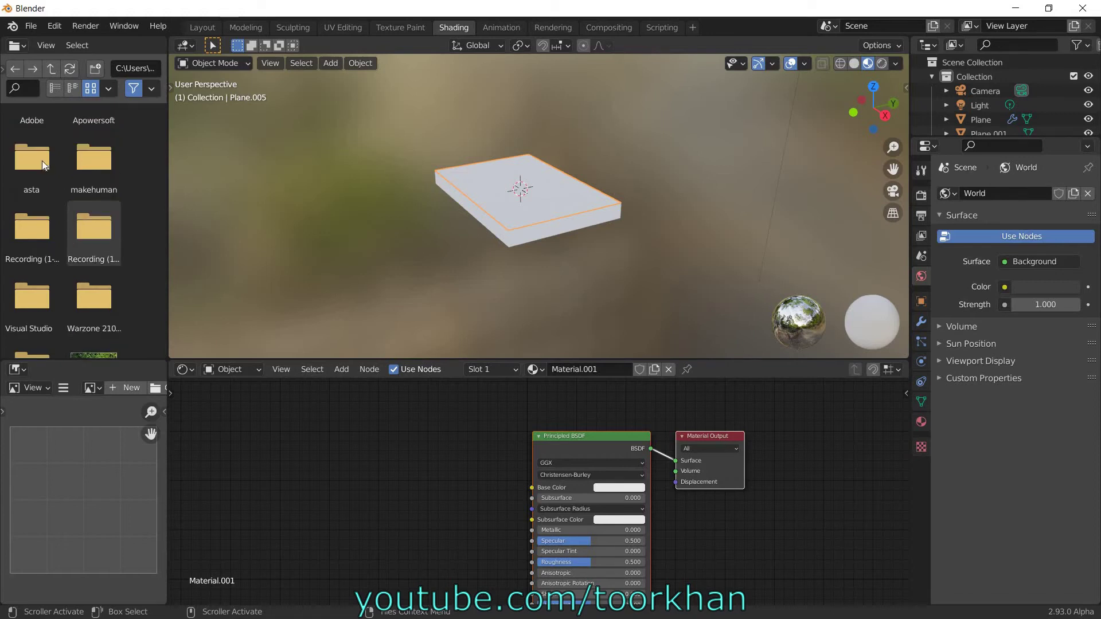
{"action": "double_click", "coordinate": [40, 159]}
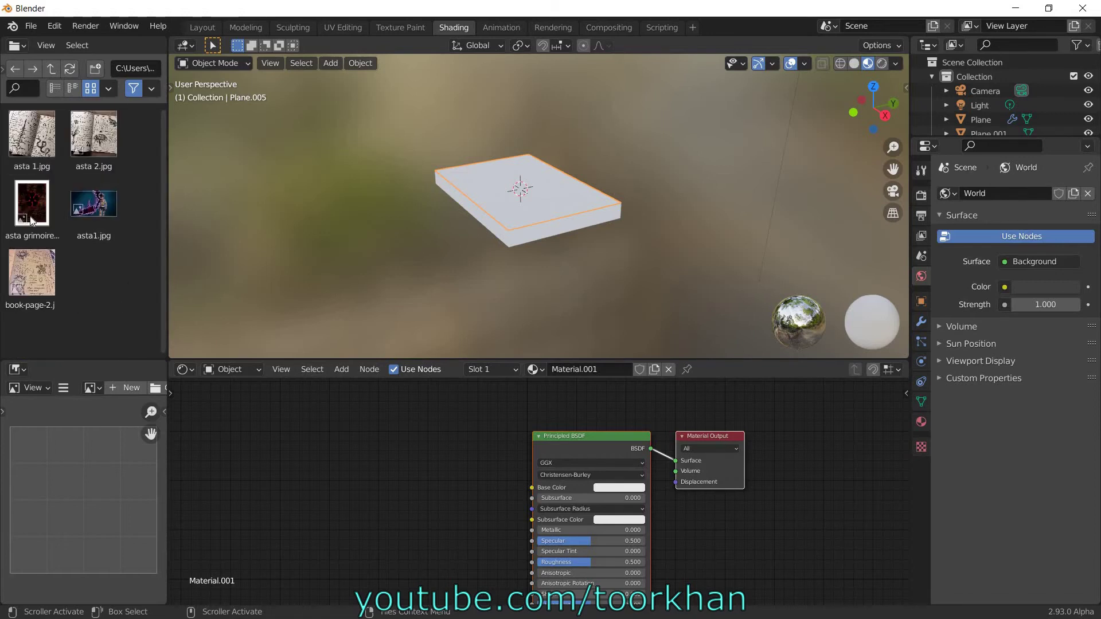
{"action": "left_click_drag", "start_coordinate": [30, 207], "coordinate": [531, 487]}
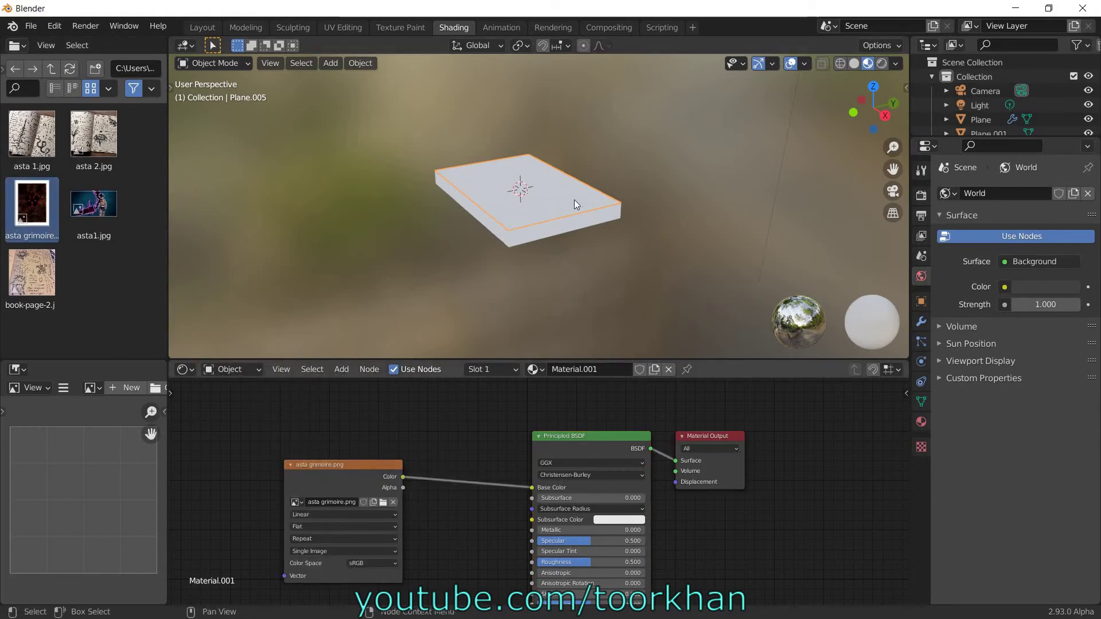
{"action": "mouse_move", "coordinate": [599, 171]}
{"action": "middle_mouse_down"}
{"action": "mouse_move", "coordinate": [592, 207]}
{"action": "mouse_move", "coordinate": [590, 166]}
{"action": "middle_mouse_up"}
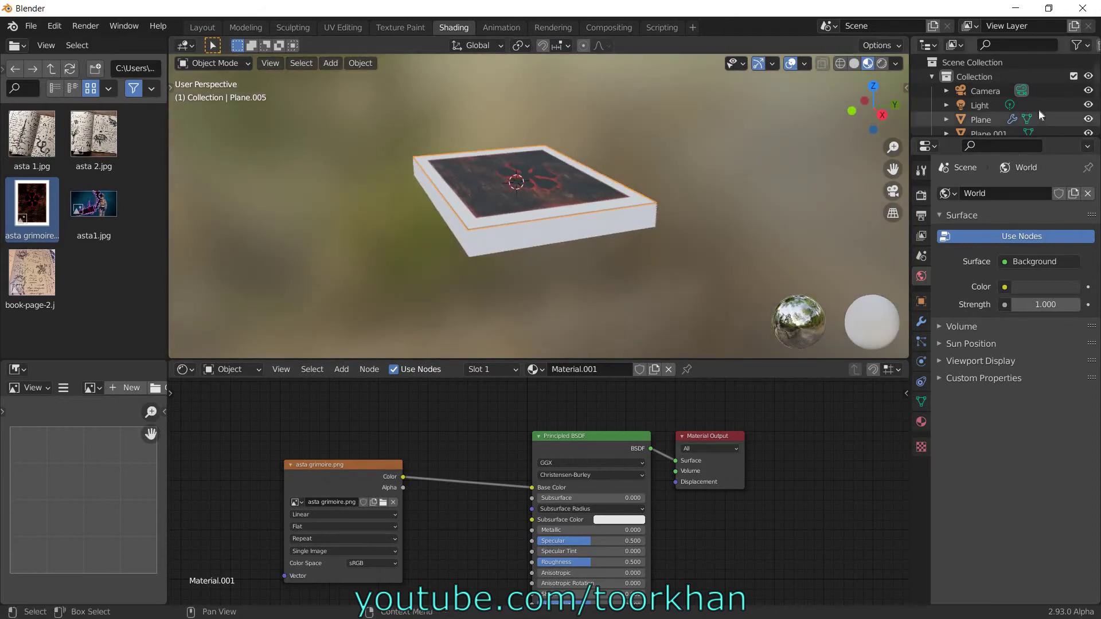
{"action": "scroll", "coordinate": [1037, 109], "scroll_direction": "down", "scroll_amount": 3}
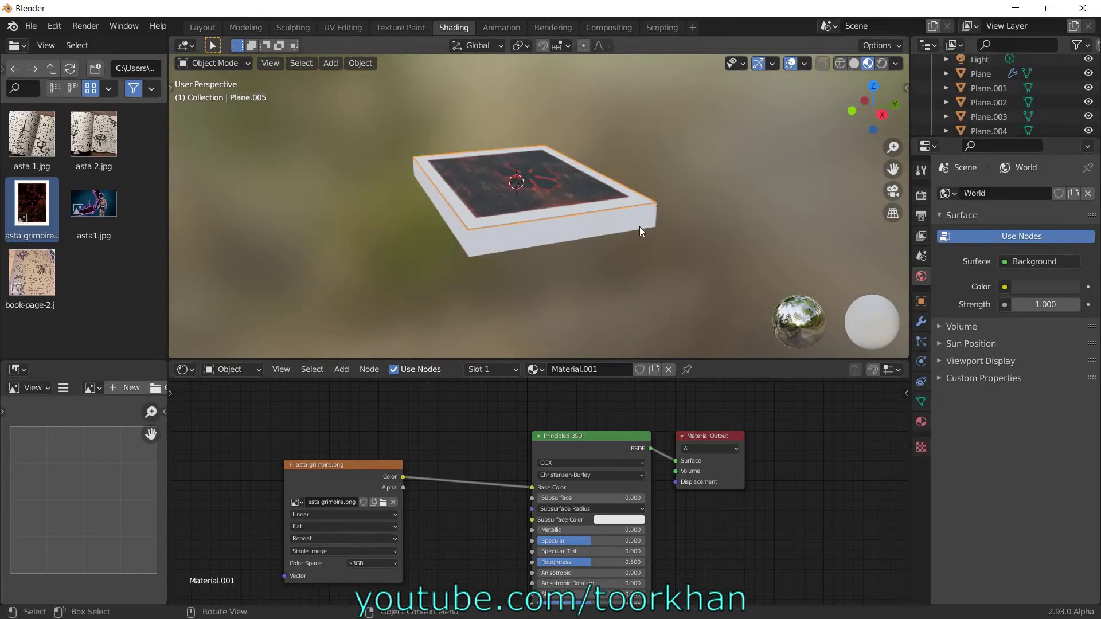
{"action": "scroll", "coordinate": [758, 246], "scroll_direction": "up", "scroll_amount": 2}
{"action": "middle_click_drag", "start_coordinate": [714, 224], "coordinate": [714, 222]}
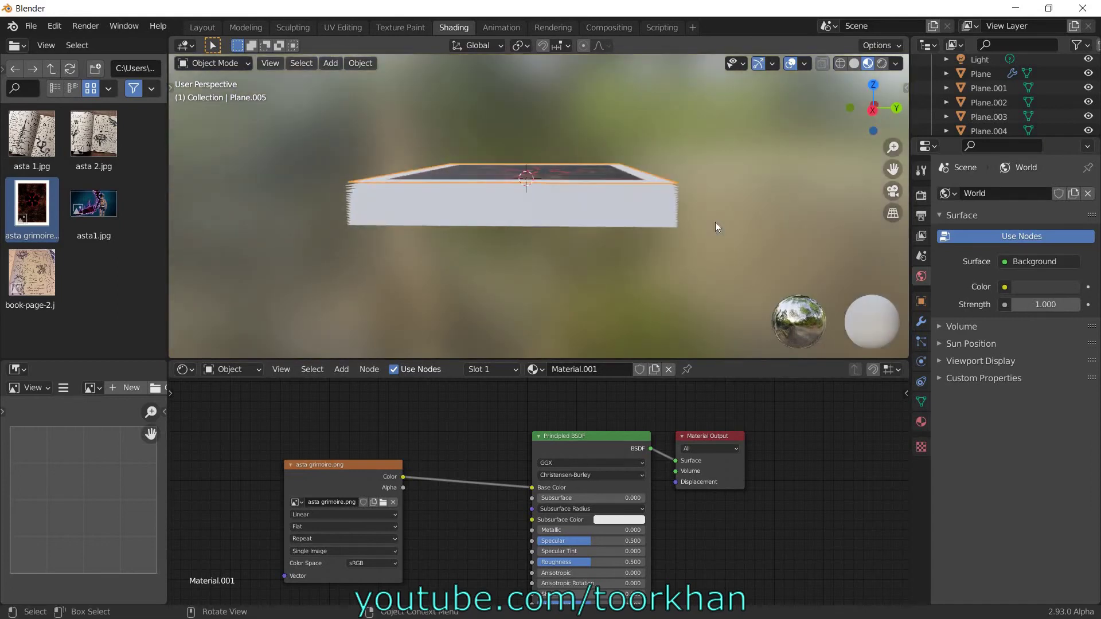
{"action": "scroll", "coordinate": [831, 154], "scroll_direction": "up", "scroll_amount": 3}
Select Plane.004 and give it a new material textured with book-page-2.jpg
{"action": "left_click", "coordinate": [756, 188]}
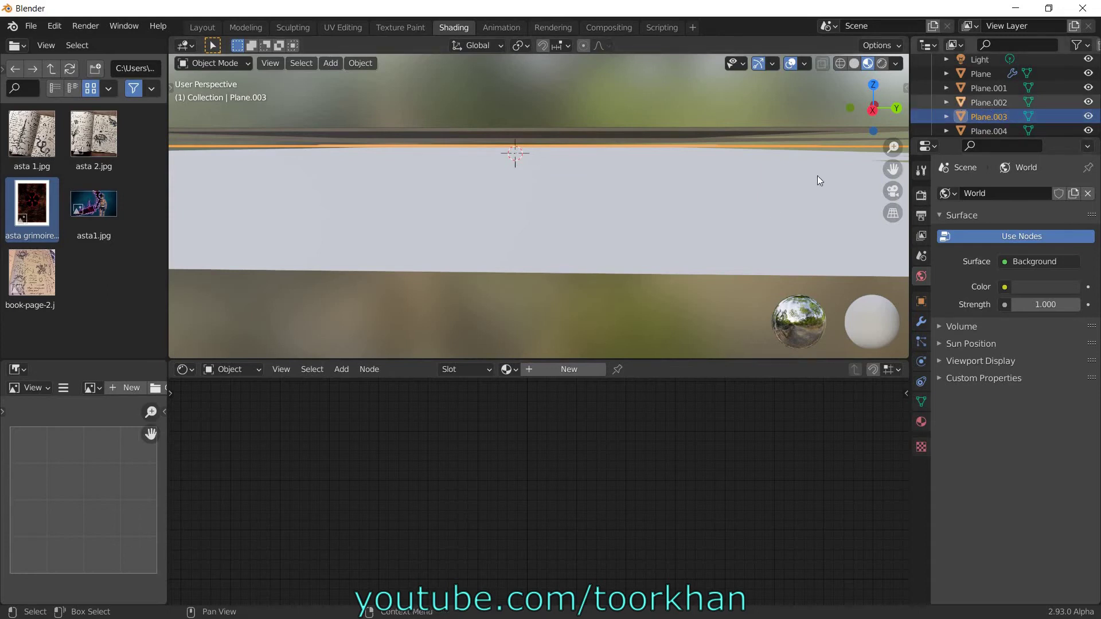
{"action": "scroll", "coordinate": [817, 175], "scroll_direction": "down", "scroll_amount": 1}
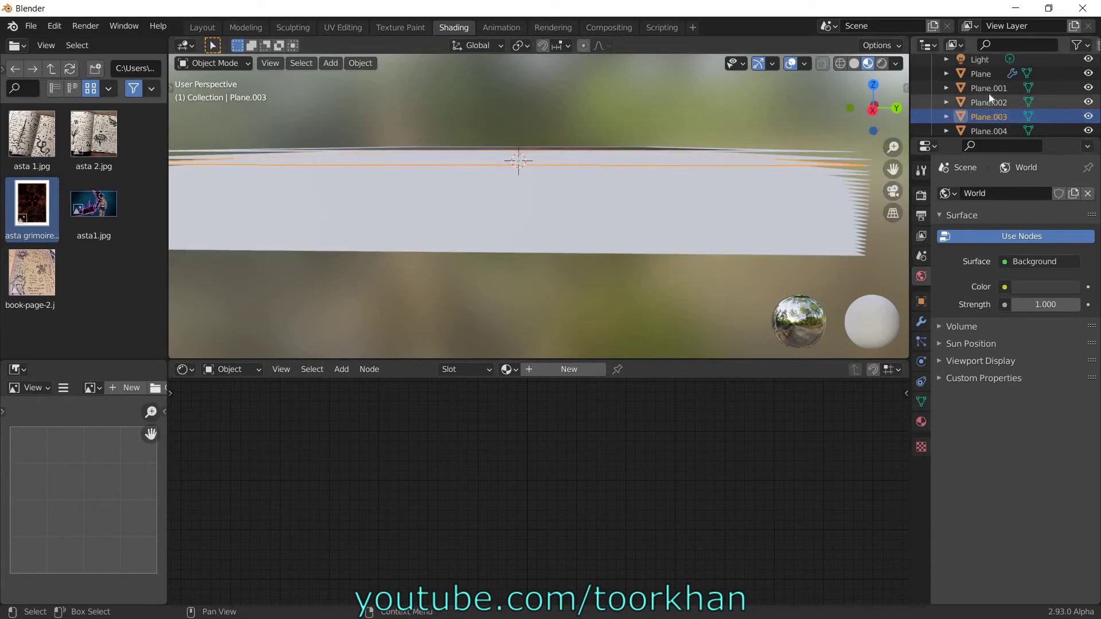
{"action": "left_click", "coordinate": [983, 98]}
{"action": "left_click", "coordinate": [997, 88]}
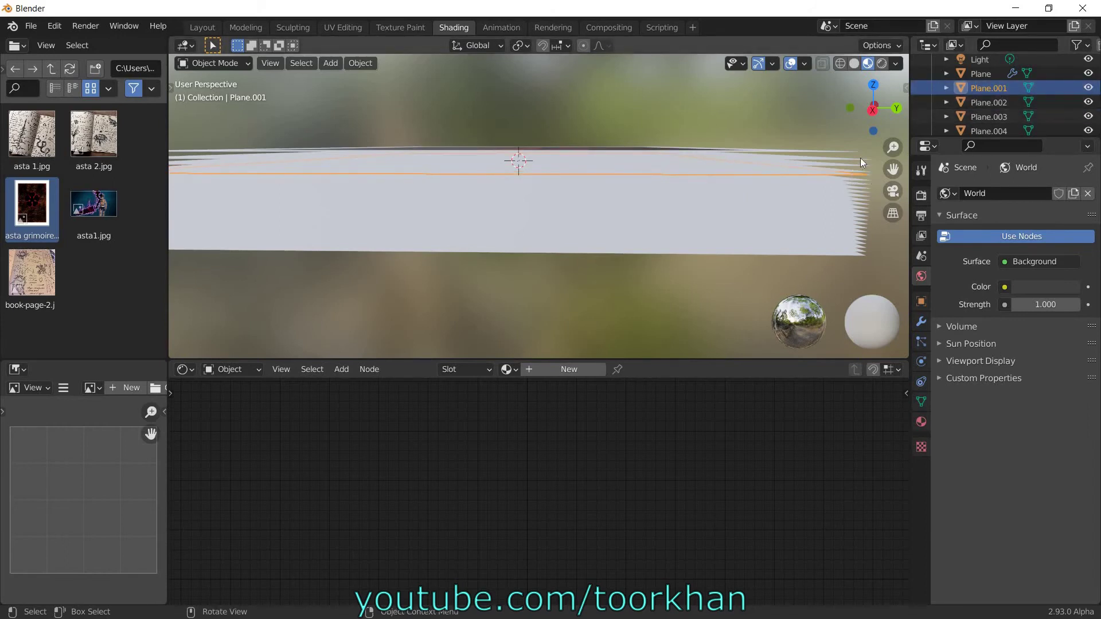
{"action": "left_click", "coordinate": [990, 128]}
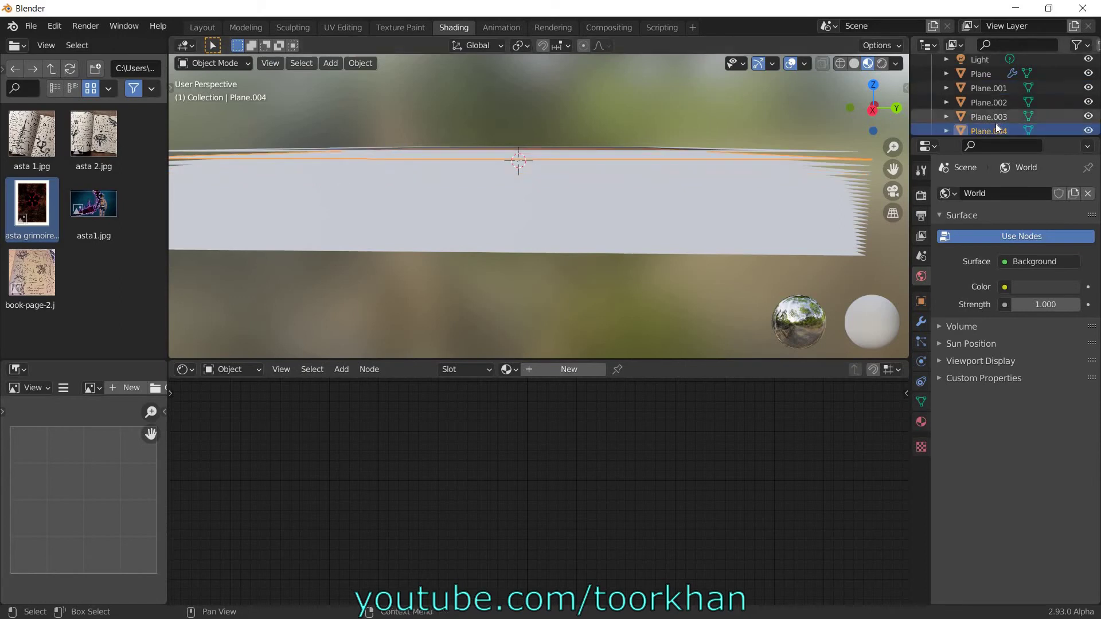
{"action": "scroll", "coordinate": [996, 128], "scroll_direction": "down", "scroll_amount": 2}
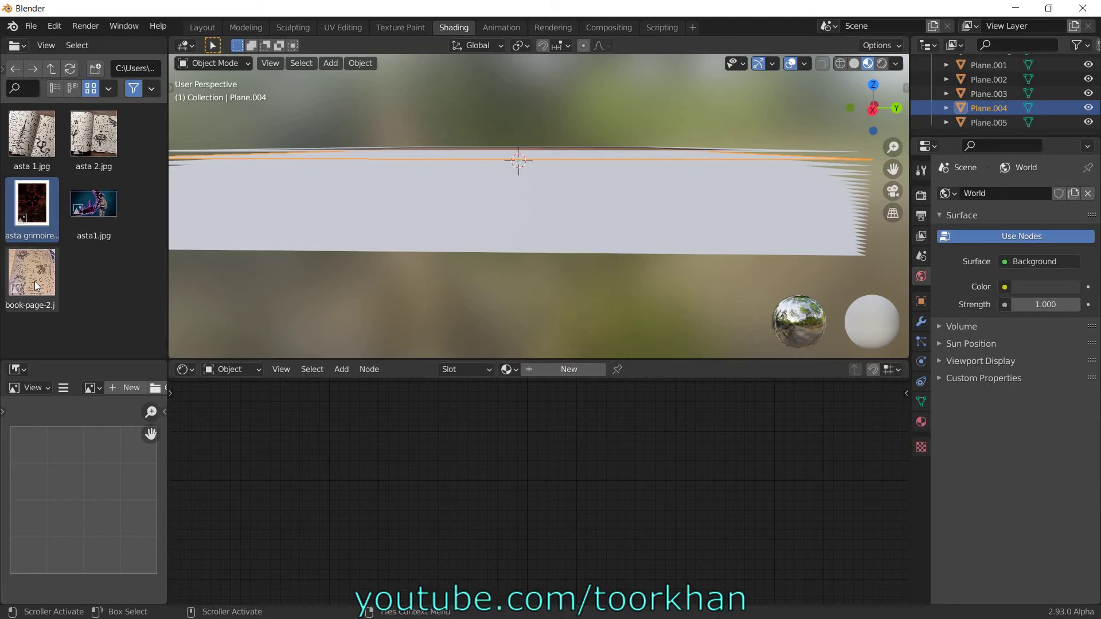
{"action": "left_click", "coordinate": [556, 368]}
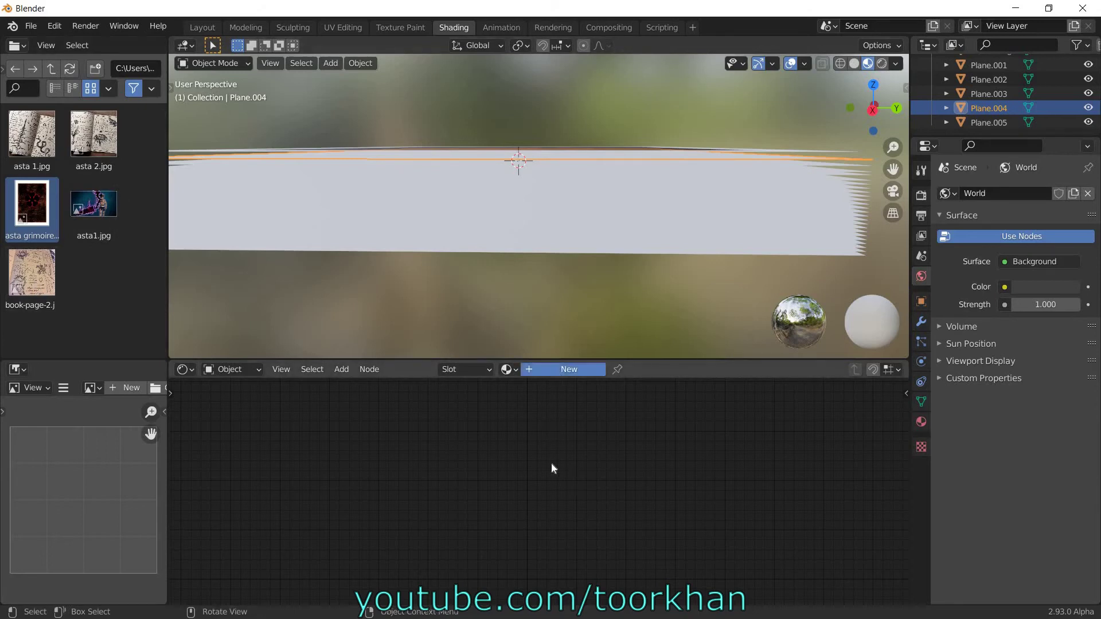
{"action": "left_click_drag", "start_coordinate": [34, 257], "coordinate": [534, 487]}
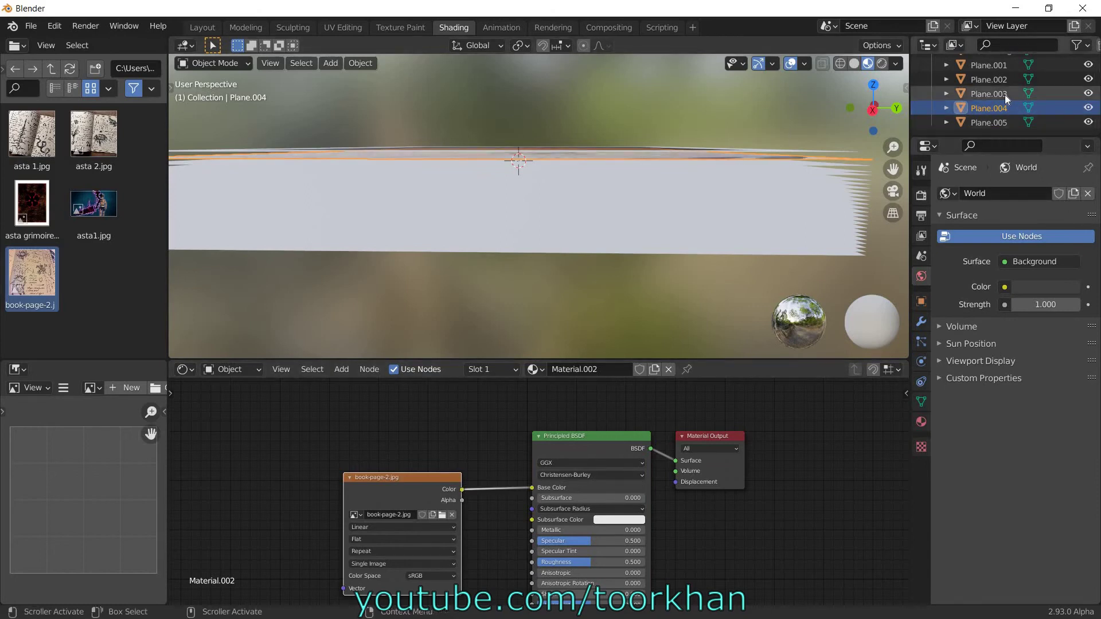
Give Plane.003 a new material with asta1.jpg linked to its Base Color
{"action": "left_click", "coordinate": [876, 153]}
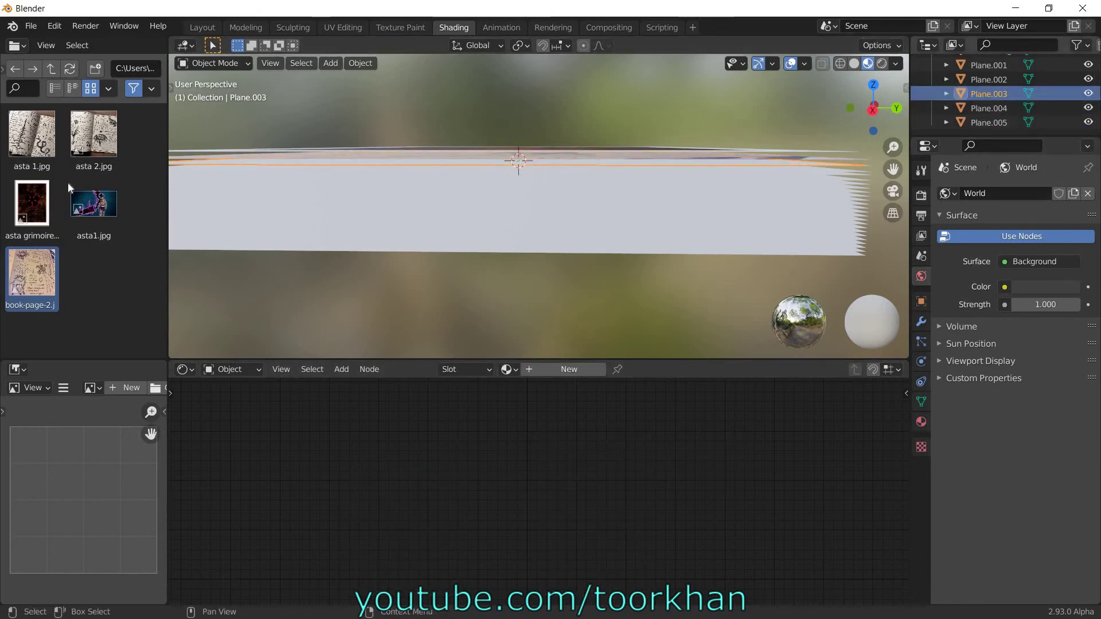
{"action": "left_click", "coordinate": [569, 369]}
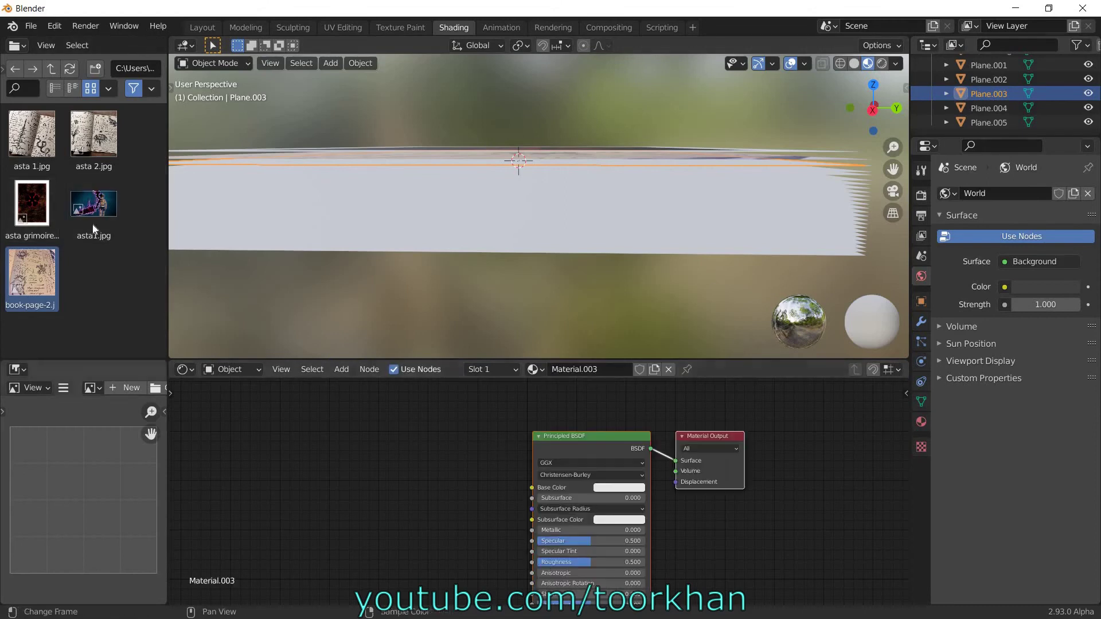
{"action": "left_click_drag", "start_coordinate": [88, 210], "coordinate": [256, 467]}
{"action": "left_click_drag", "start_coordinate": [360, 480], "coordinate": [532, 487]}
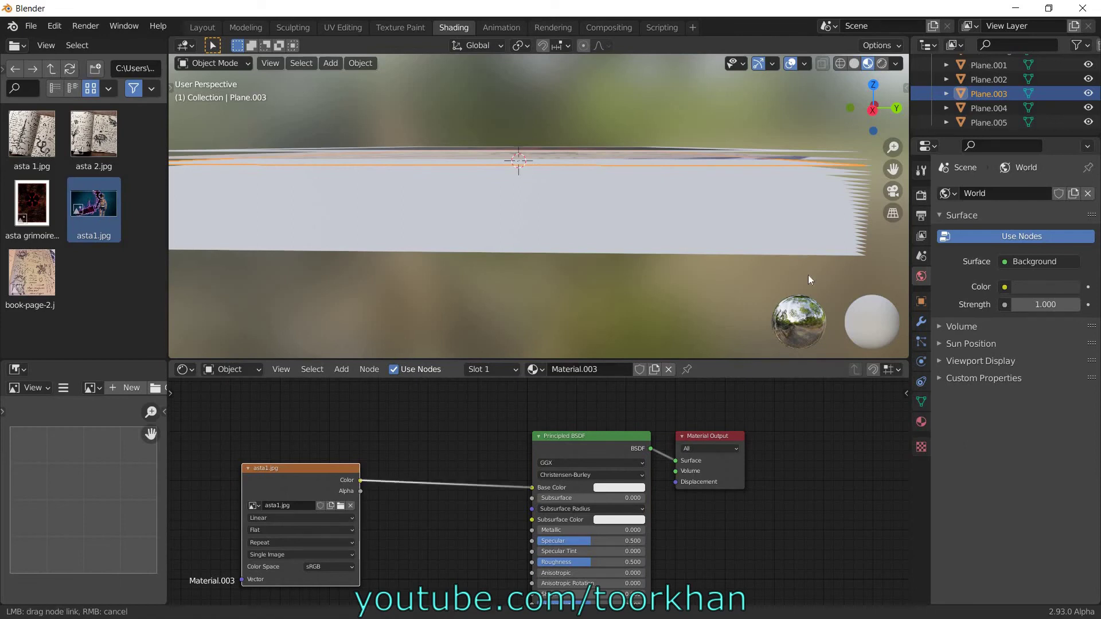
Give Plane.002 a new material textured with asta 2.jpg, then return to Layout
{"action": "left_click", "coordinate": [980, 81]}
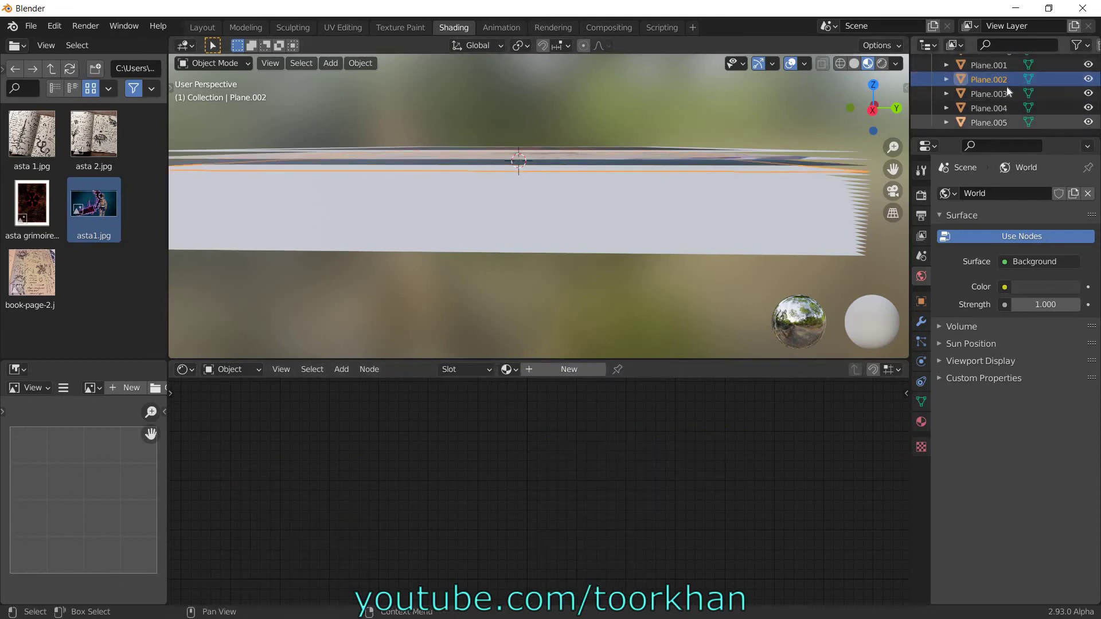
{"action": "left_click", "coordinate": [986, 94]}
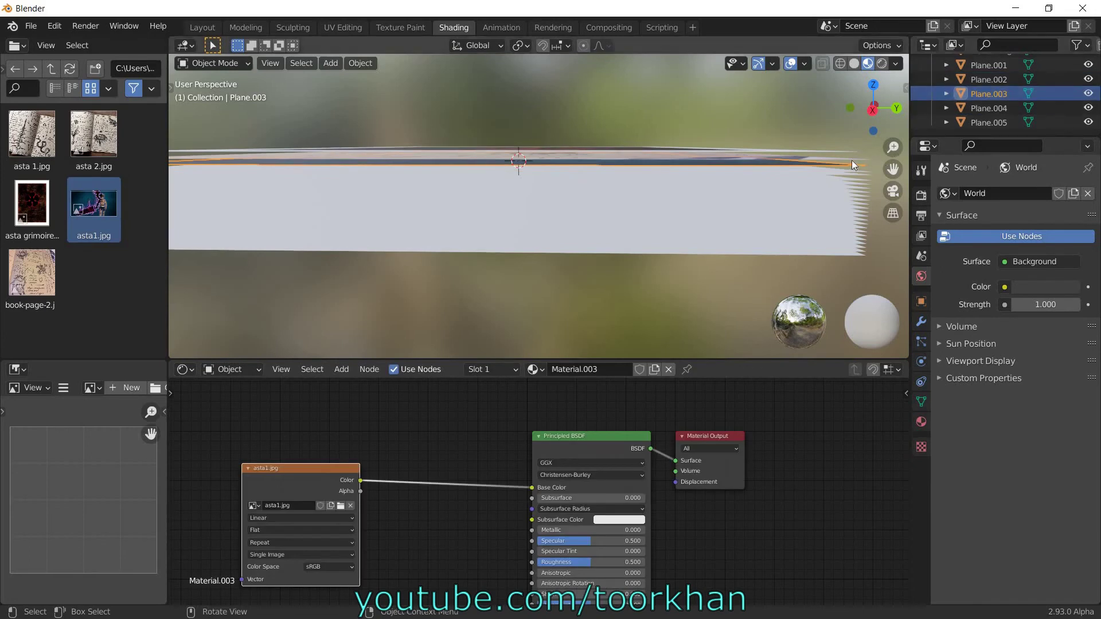
{"action": "left_click", "coordinate": [968, 108]}
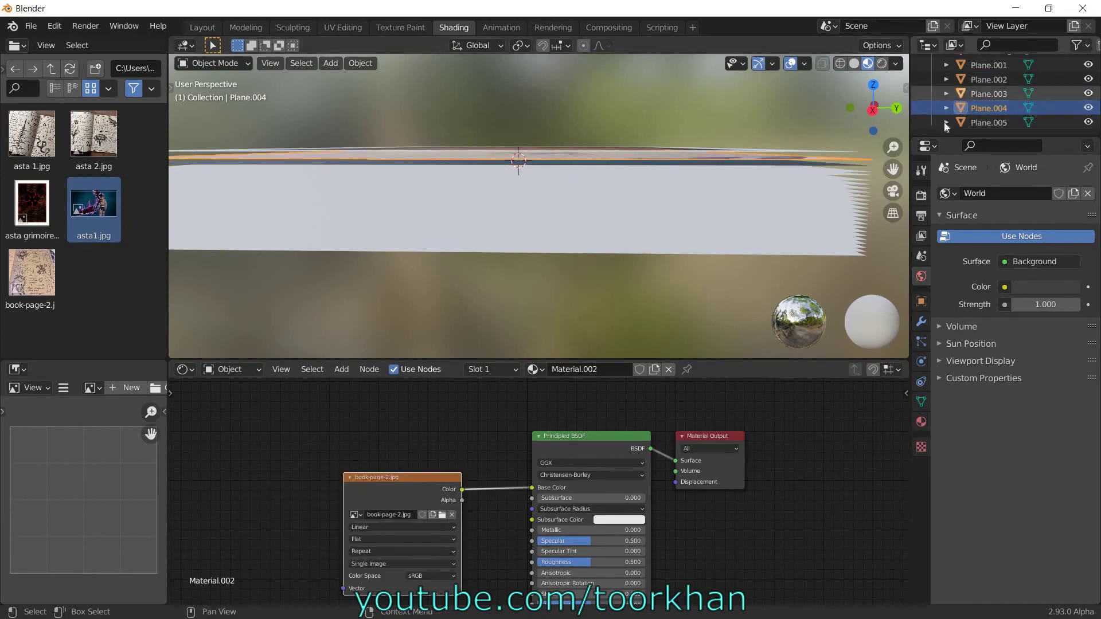
{"action": "left_click", "coordinate": [1004, 92]}
{"action": "left_click", "coordinate": [1004, 82]}
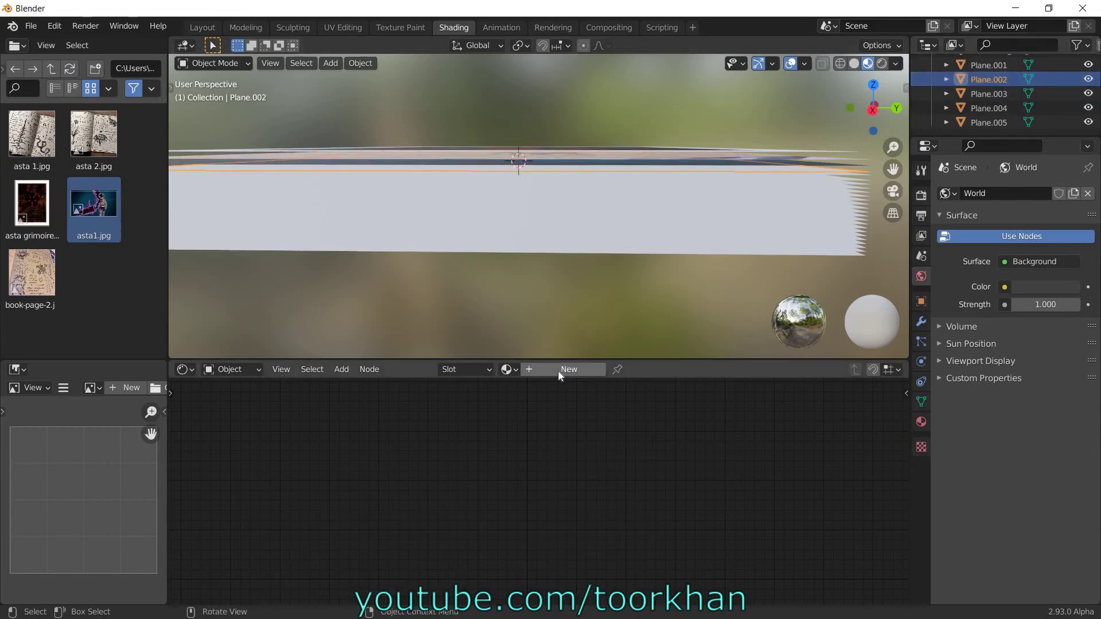
{"action": "left_click", "coordinate": [559, 370]}
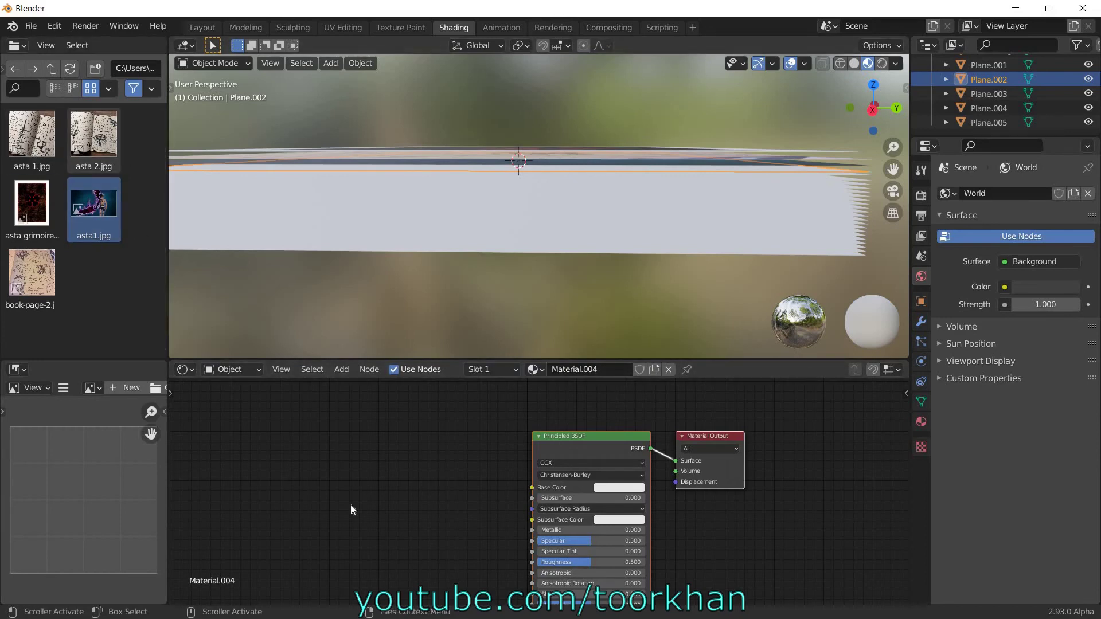
{"action": "left_click_drag", "start_coordinate": [351, 509], "coordinate": [532, 487]}
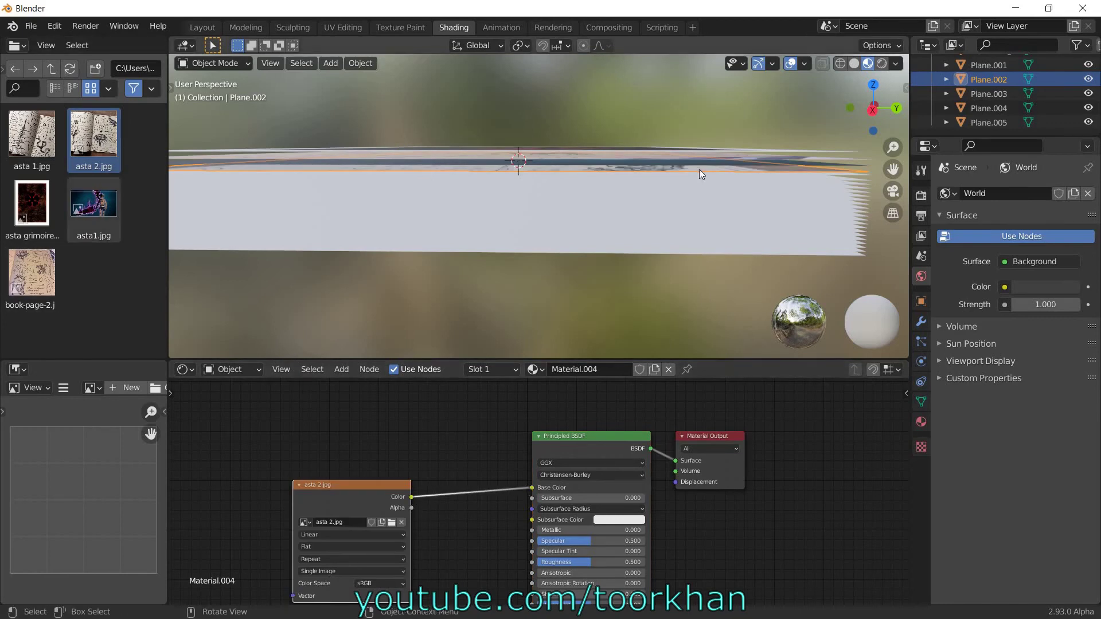
{"action": "mouse_move", "coordinate": [693, 202]}
{"action": "middle_mouse_down"}
{"action": "mouse_move", "coordinate": [686, 225]}
{"action": "mouse_move", "coordinate": [707, 214]}
{"action": "middle_mouse_up"}
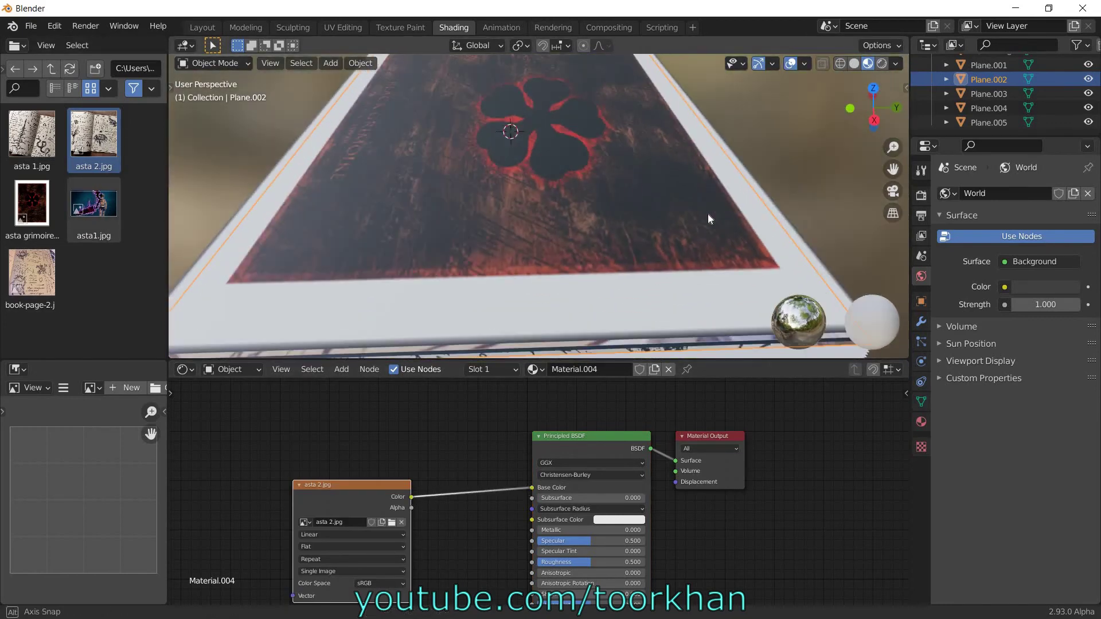
{"action": "scroll", "coordinate": [666, 205], "scroll_direction": "down", "scroll_amount": 5}
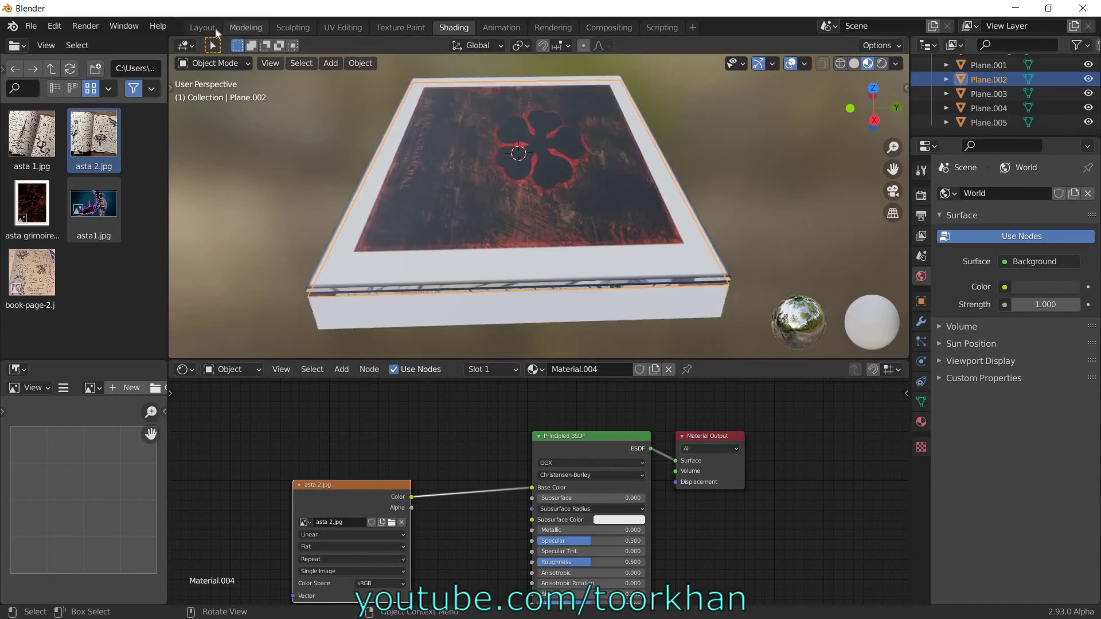
{"action": "left_click", "coordinate": [214, 28]}
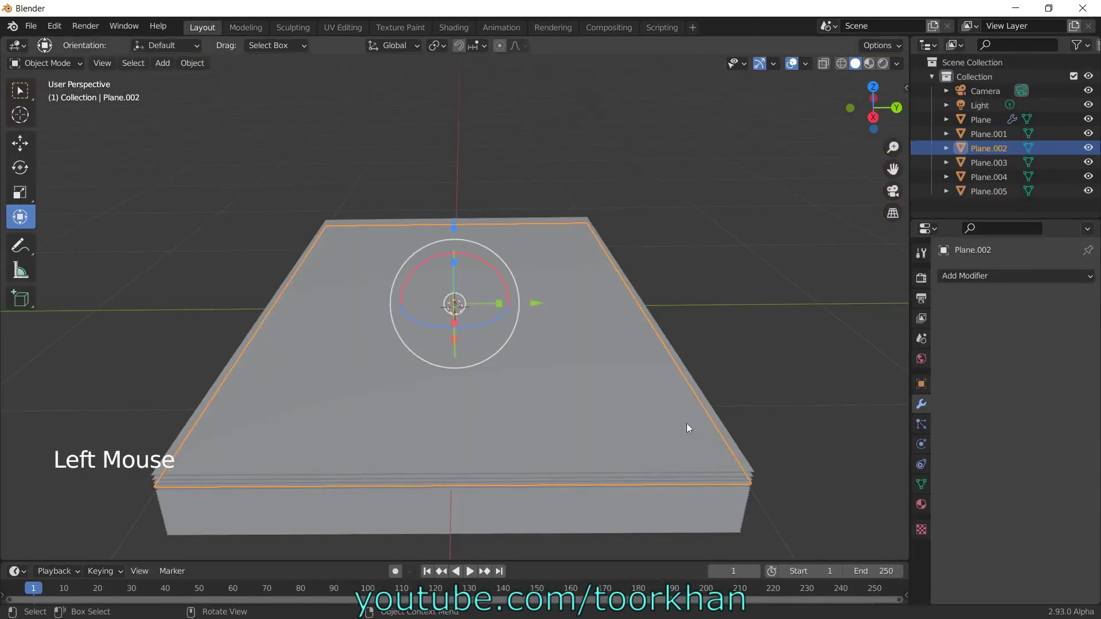
Select everything, slide the book along Y to the 3D cursor, and set the pivot to 3D Cursor
{"action": "key", "text": "a"}
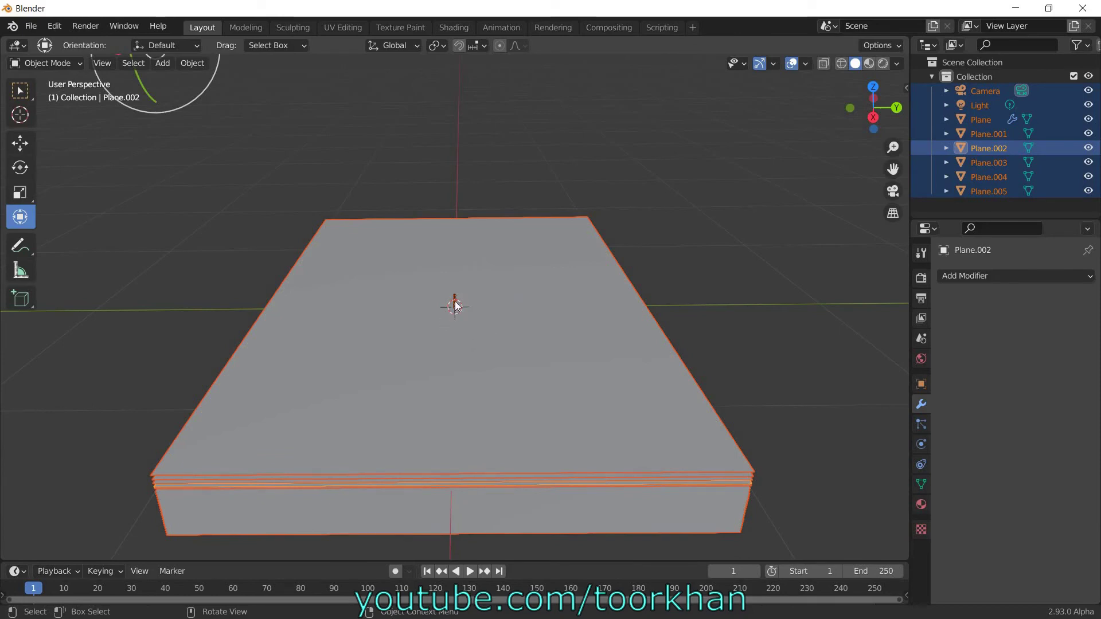
{"action": "scroll", "coordinate": [388, 188], "scroll_direction": "down", "scroll_amount": 2}
{"action": "left_click_drag", "start_coordinate": [383, 179], "coordinate": [183, 200]}
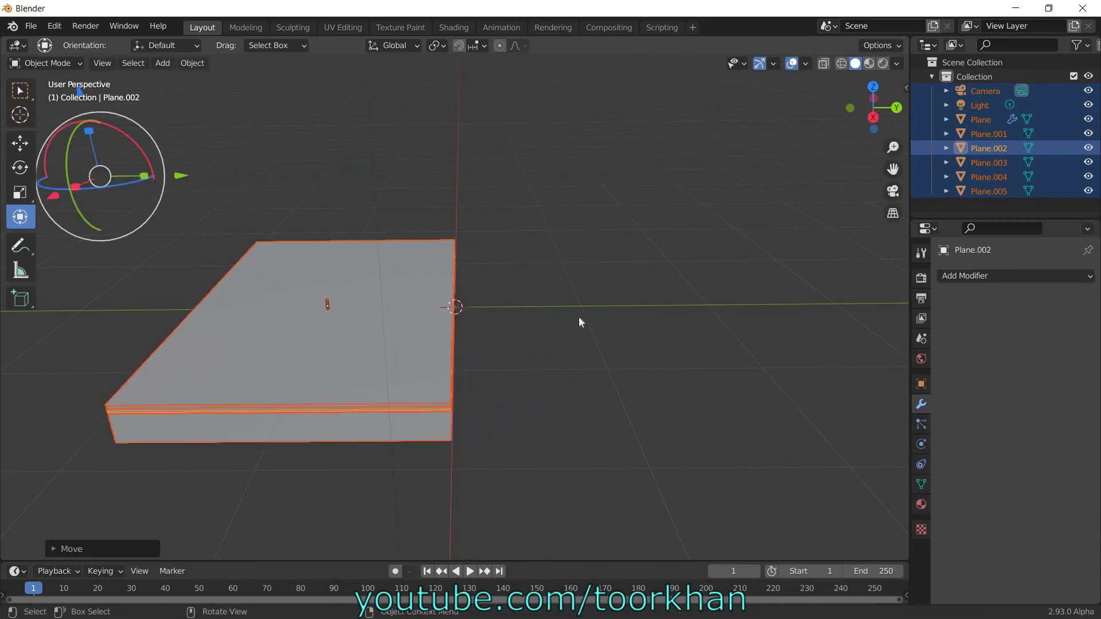
{"action": "middle_click_drag", "start_coordinate": [434, 354], "coordinate": [455, 308]}
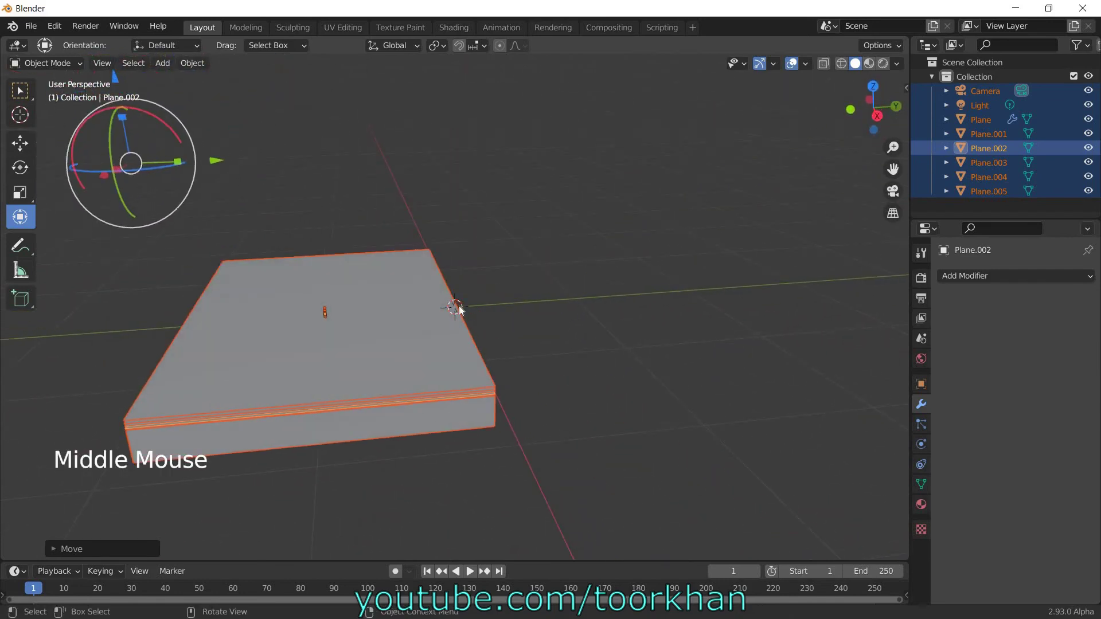
{"action": "left_click", "coordinate": [439, 47]}
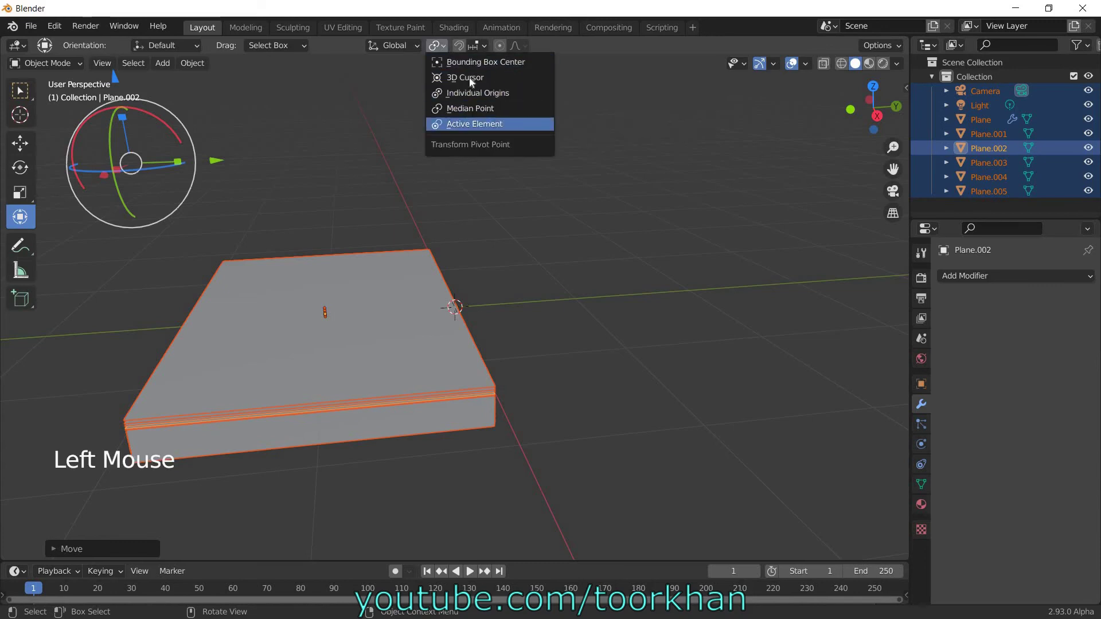
{"action": "left_click", "coordinate": [469, 79]}
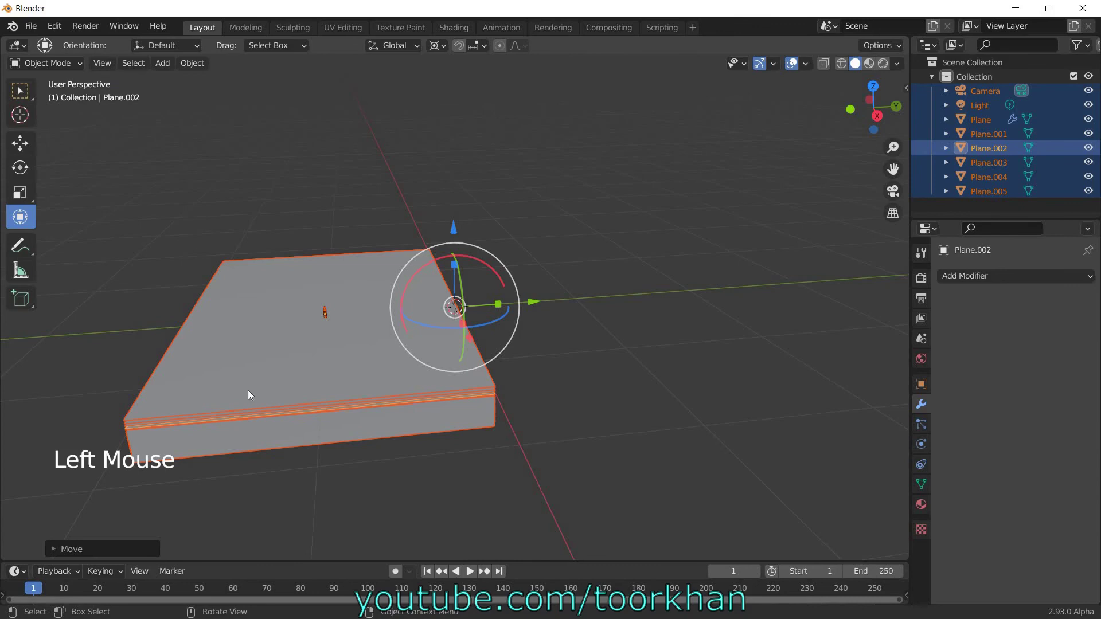
Switch to Material Preview and swing the top cover, Plane.005, open around the spine
{"action": "left_click", "coordinate": [869, 63]}
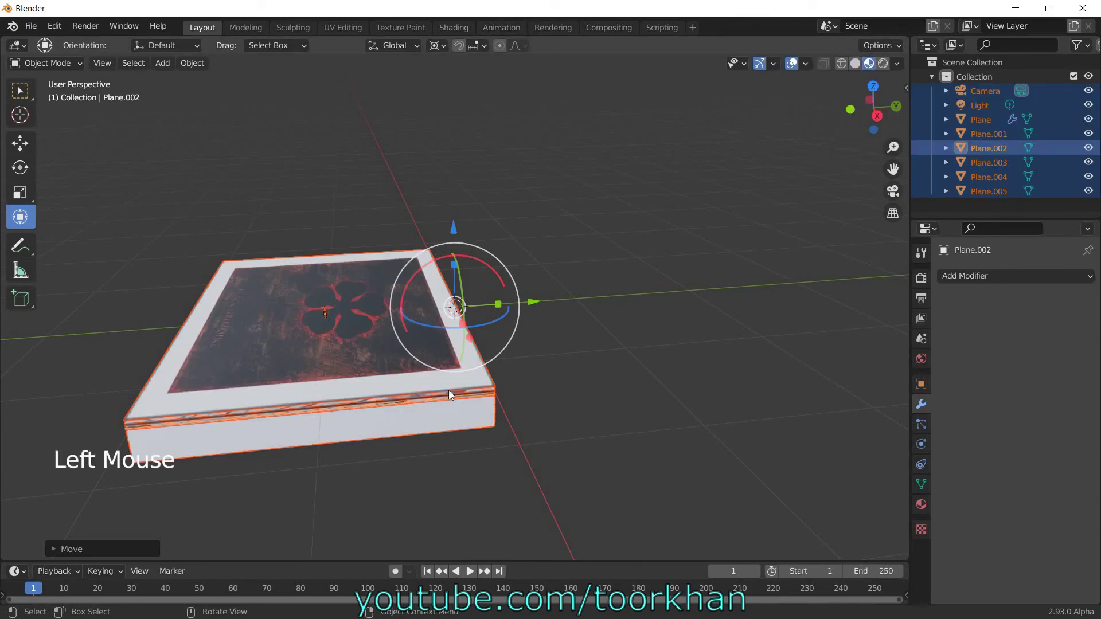
{"action": "left_click", "coordinate": [308, 348]}
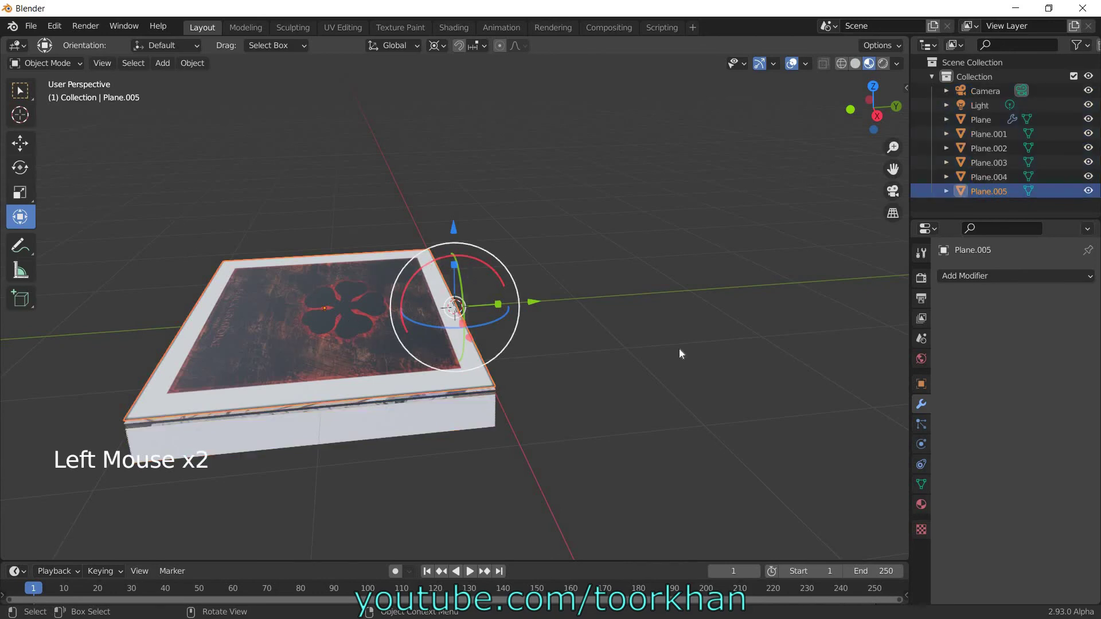
{"action": "middle_click_drag", "start_coordinate": [466, 276], "coordinate": [418, 279]}
{"action": "left_click_drag", "start_coordinate": [418, 279], "coordinate": [575, 292]}
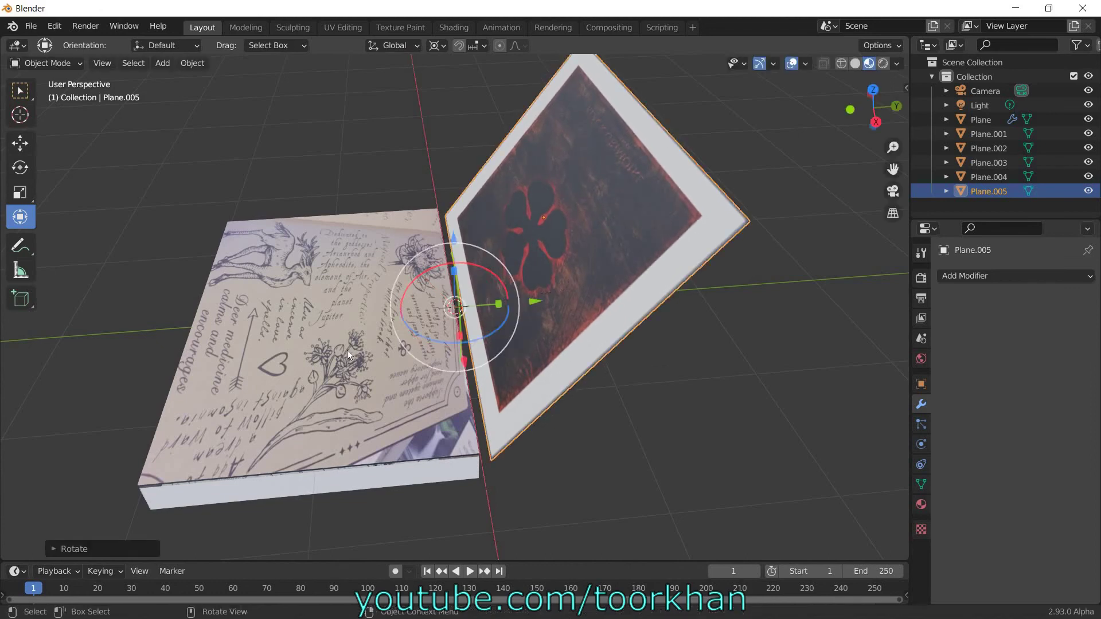
Rotate Plane.004 about 116° open around the 3D cursor, then rotate Plane.003 open too
{"action": "left_click", "coordinate": [352, 350]}
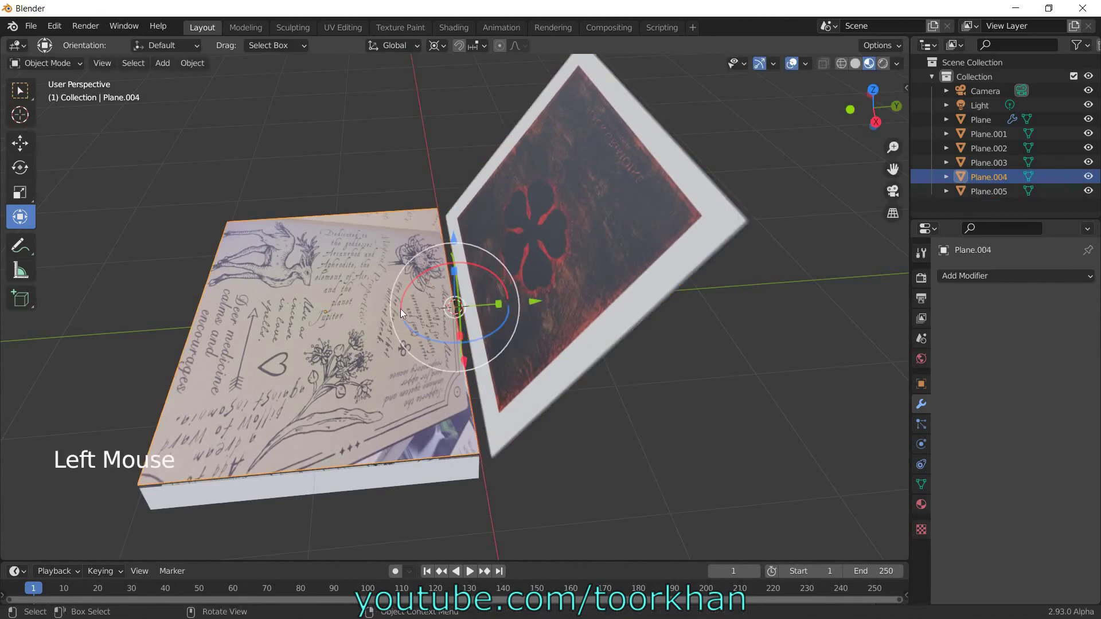
{"action": "left_click_drag", "start_coordinate": [416, 285], "coordinate": [520, 272]}
{"action": "left_click", "coordinate": [409, 293]}
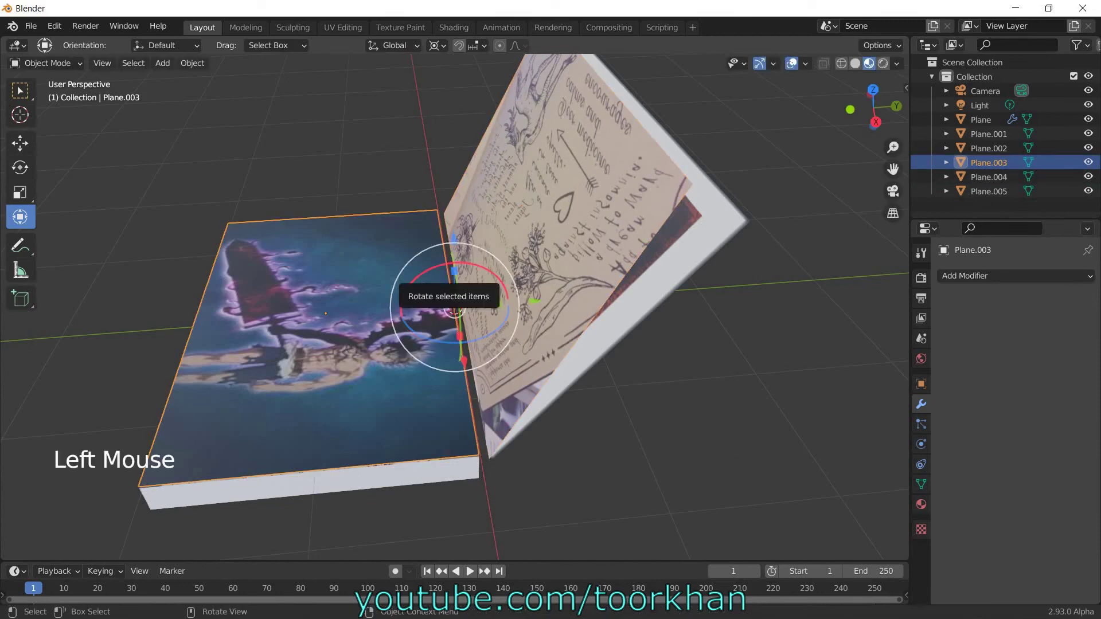
{"action": "left_click_drag", "start_coordinate": [419, 285], "coordinate": [441, 295]}
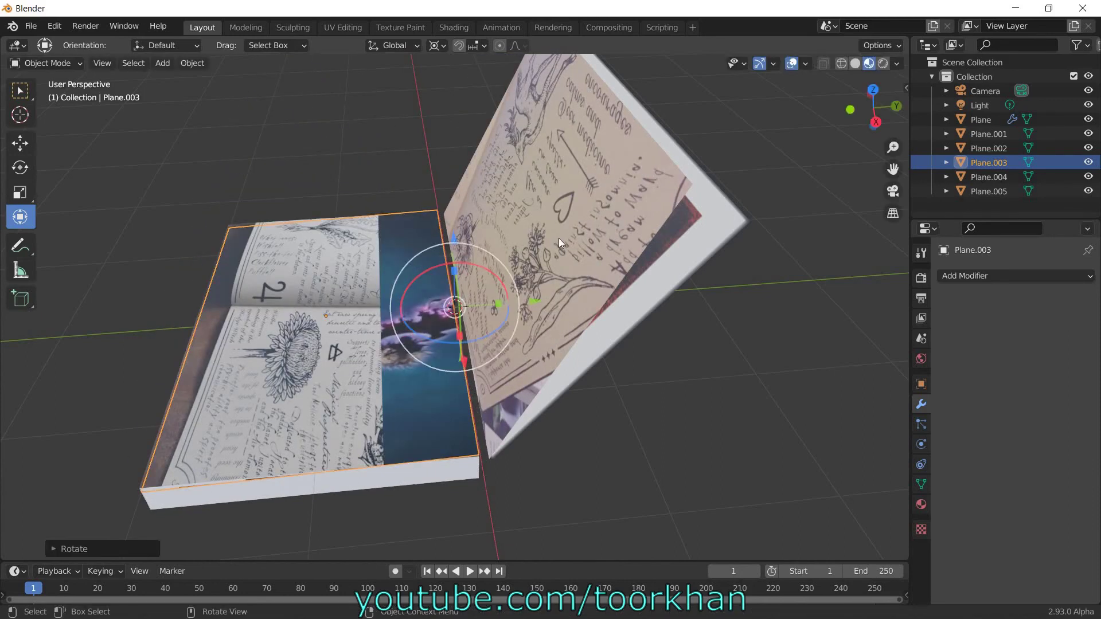
{"action": "left_click", "coordinate": [486, 264]}
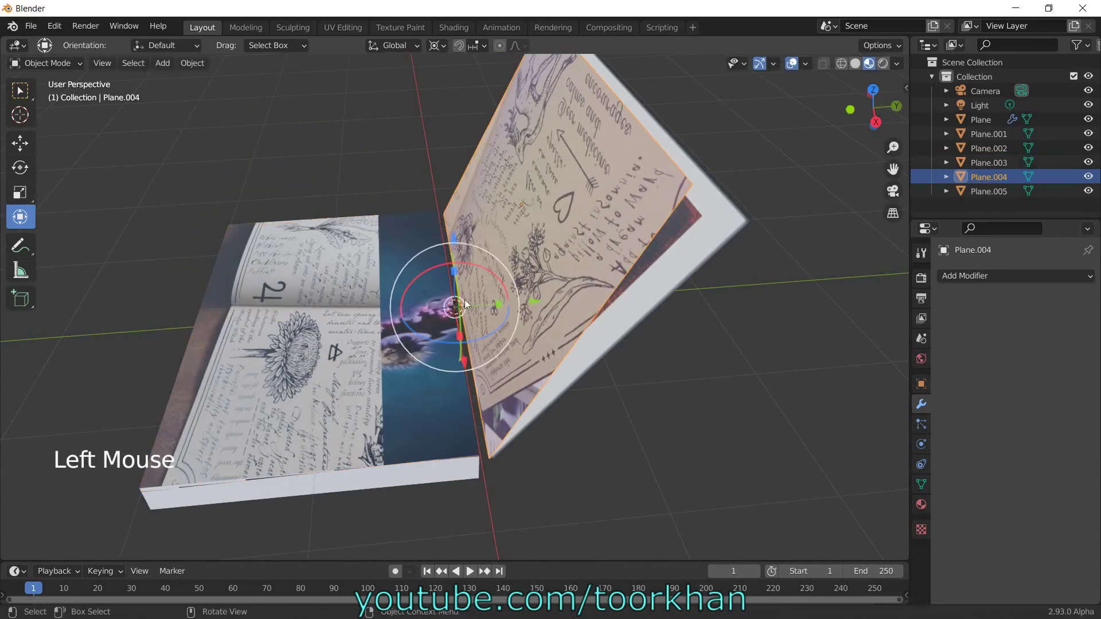